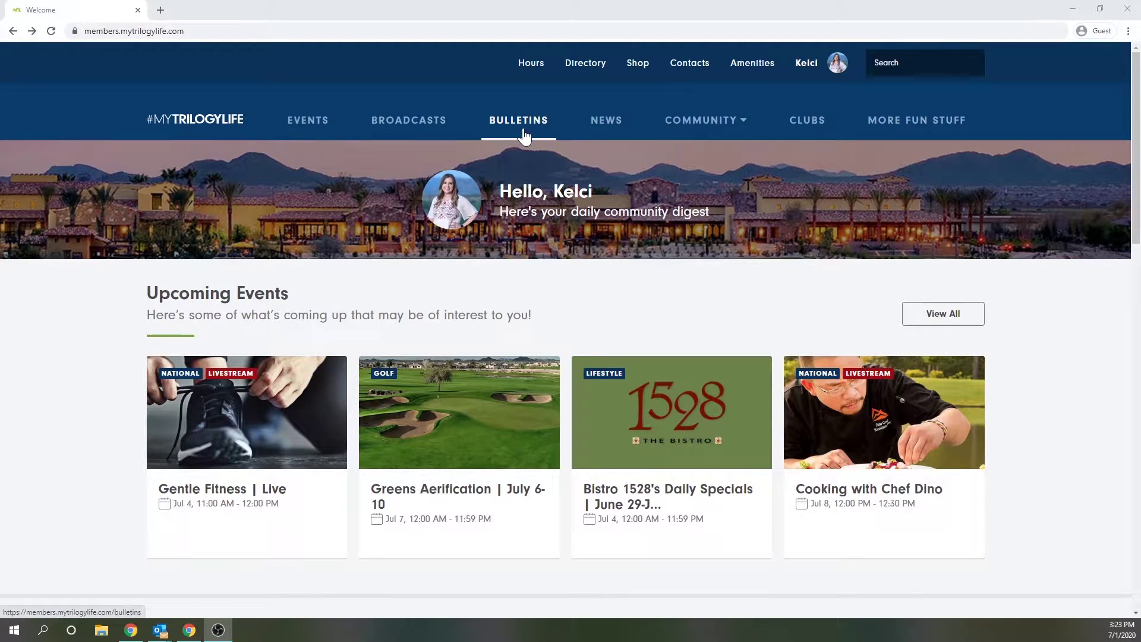
Scroll down the home page to the Bulletins section with the most recent bulletins.
{"action": "scroll", "coordinate": [602, 320], "scroll_direction": "down", "scroll_amount": 3}
{"action": "scroll", "coordinate": [602, 320], "scroll_direction": "down", "scroll_amount": 3}
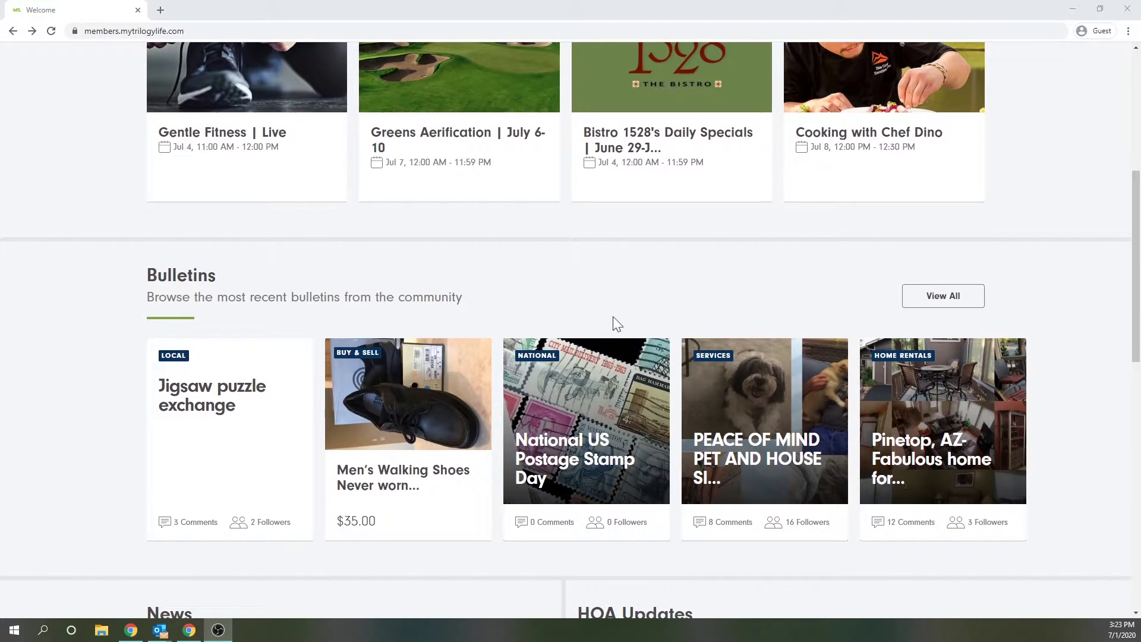
Open the full bulletins list and scroll through the Local cards, such as Jigsaw puzzle exchange, and back up.
{"action": "left_click", "coordinate": [931, 299]}
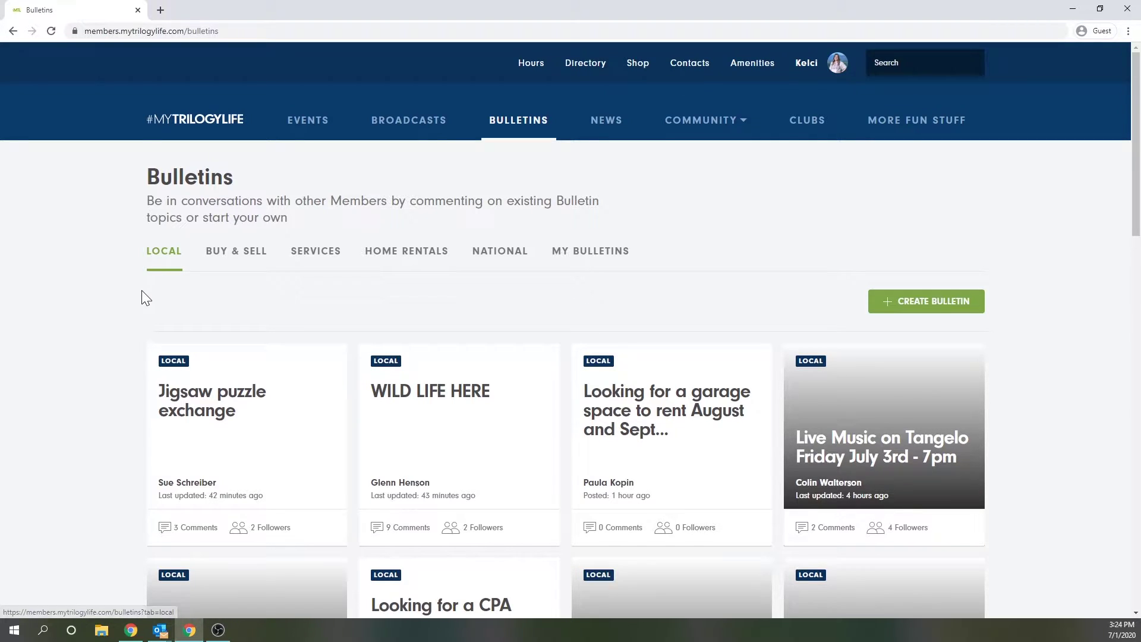
{"action": "scroll", "coordinate": [146, 297], "scroll_direction": "down", "scroll_amount": 2}
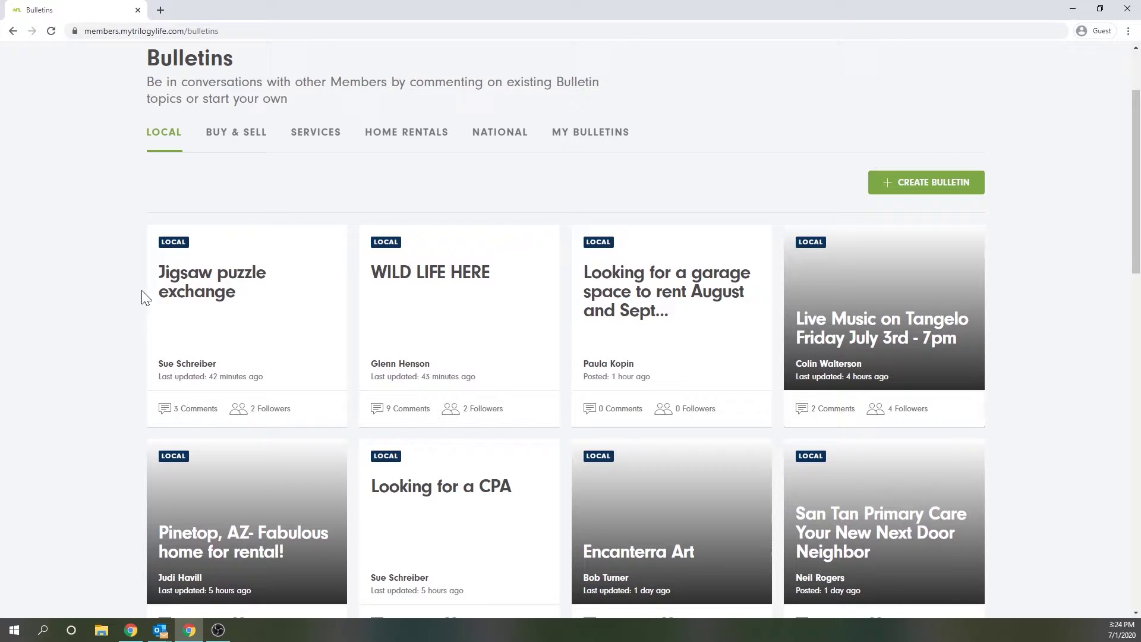
{"action": "scroll", "coordinate": [143, 296], "scroll_direction": "down", "scroll_amount": 4}
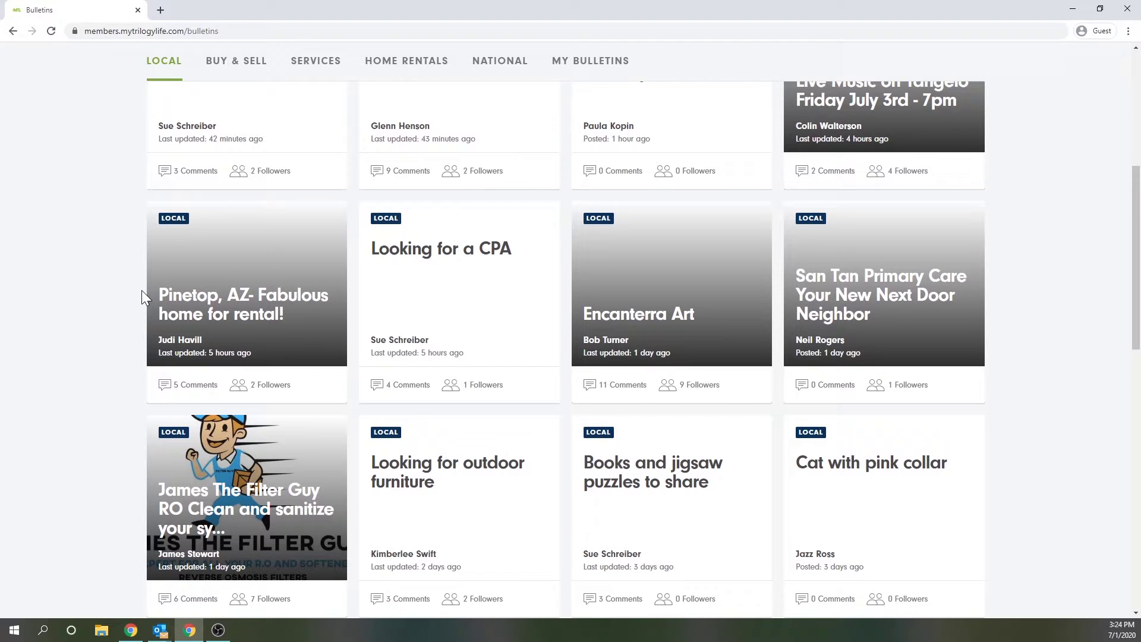
{"action": "scroll", "coordinate": [142, 290], "scroll_direction": "up", "scroll_amount": 3}
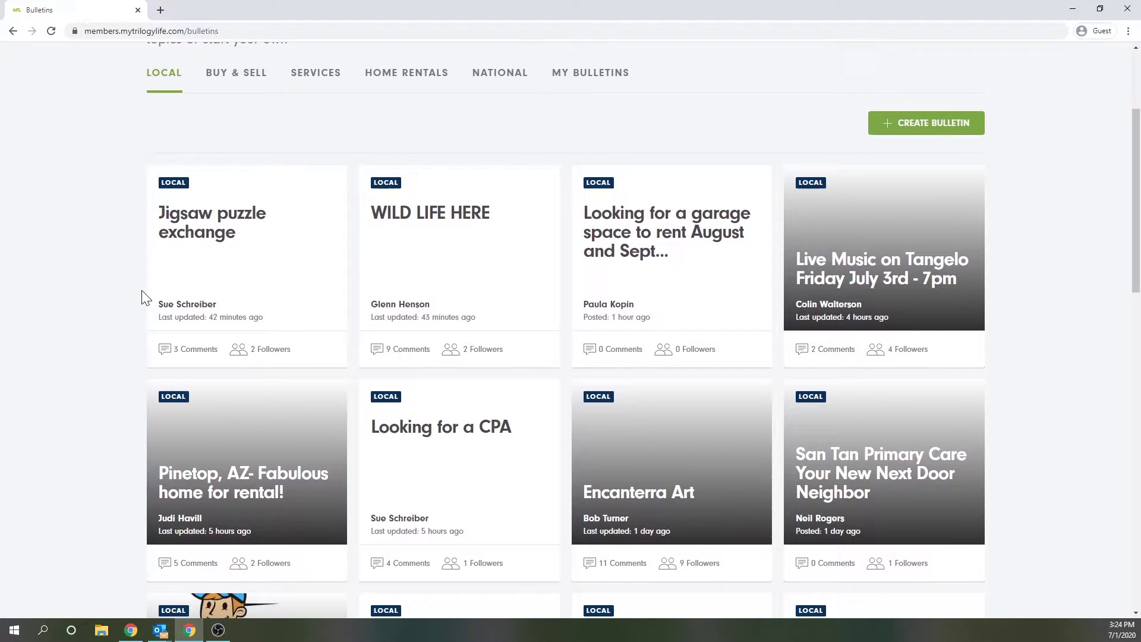
{"action": "scroll", "coordinate": [141, 290], "scroll_direction": "up", "scroll_amount": 3}
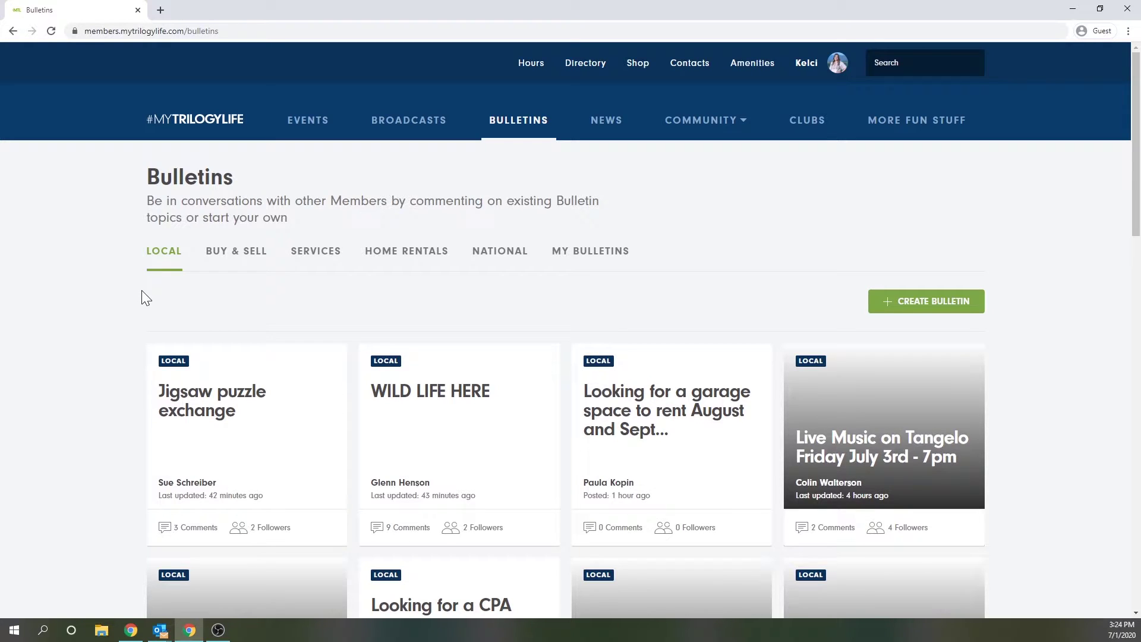
Show the Buy & Sell bulletins, scroll through them and back, then switch to Services.
{"action": "left_click", "coordinate": [226, 257]}
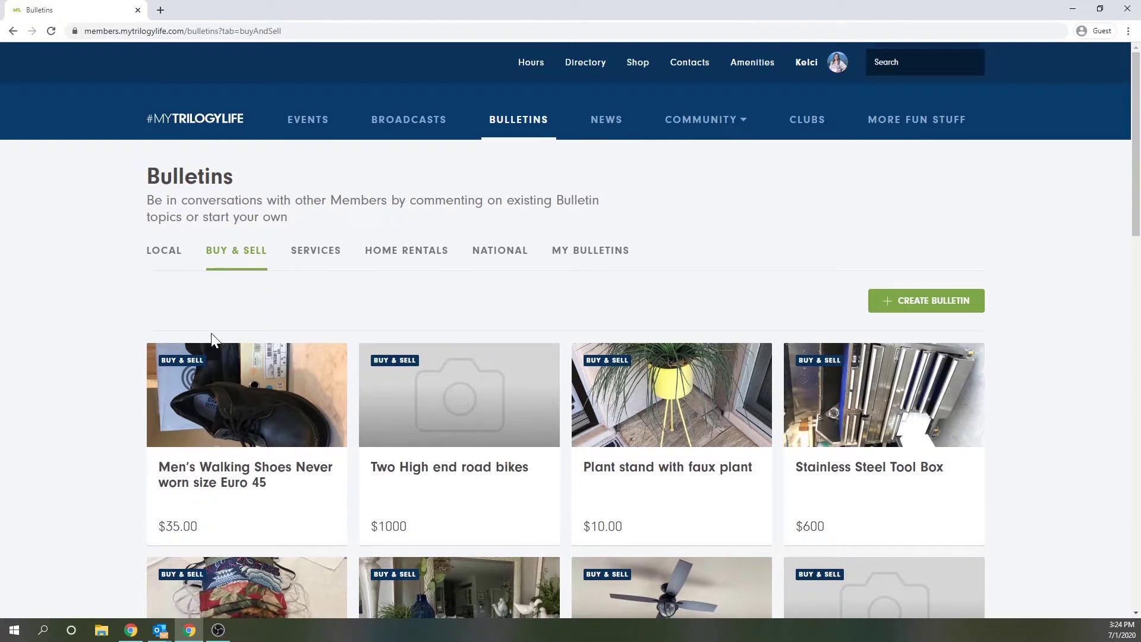
{"action": "scroll", "coordinate": [214, 340], "scroll_direction": "down", "scroll_amount": 2}
{"action": "scroll", "coordinate": [213, 340], "scroll_direction": "down", "scroll_amount": 6}
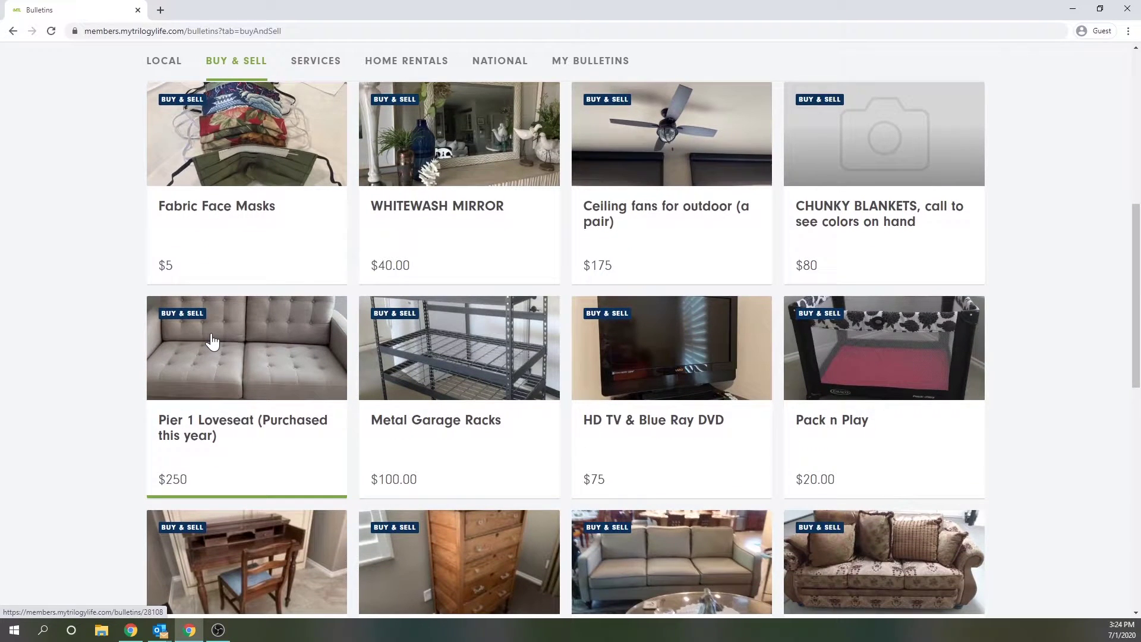
{"action": "scroll", "coordinate": [213, 340], "scroll_direction": "up", "scroll_amount": 8}
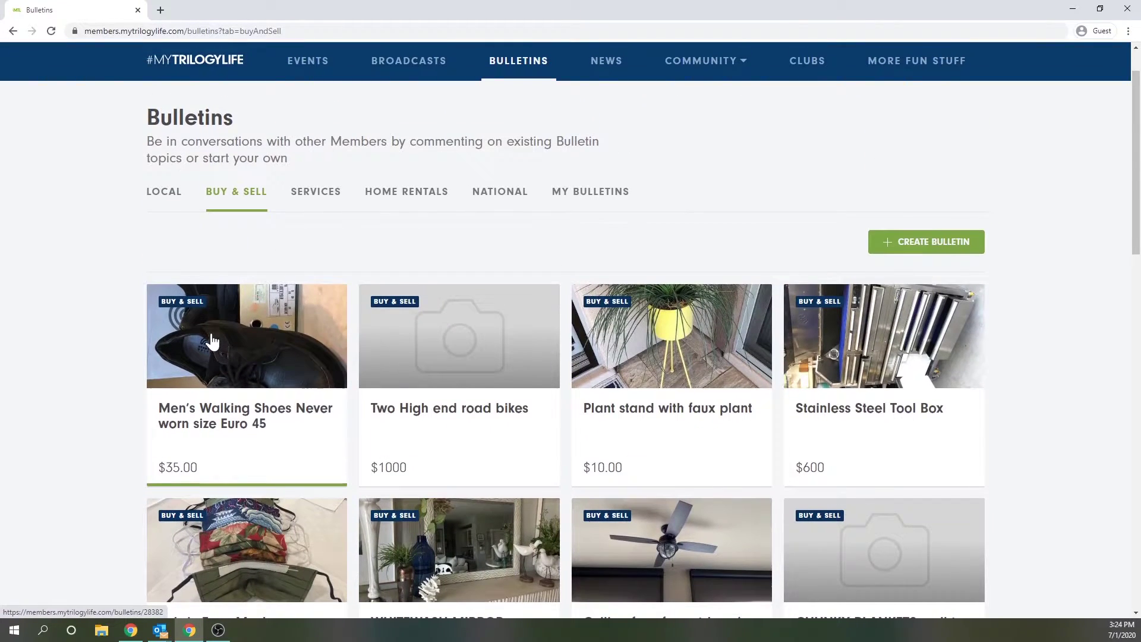
{"action": "scroll", "coordinate": [213, 340], "scroll_direction": "up", "scroll_amount": 1}
{"action": "left_click", "coordinate": [332, 258]}
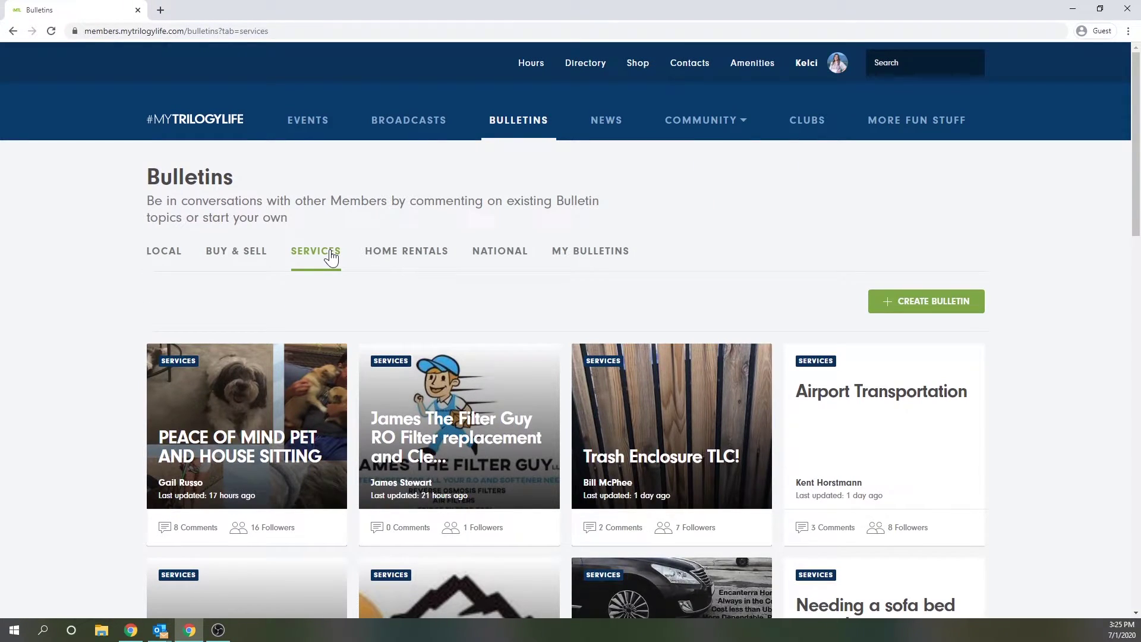
Scroll through the Services cards, from Pet and House Sitting and Airport Transportation, and back up.
{"action": "scroll", "coordinate": [331, 257], "scroll_direction": "down", "scroll_amount": 3}
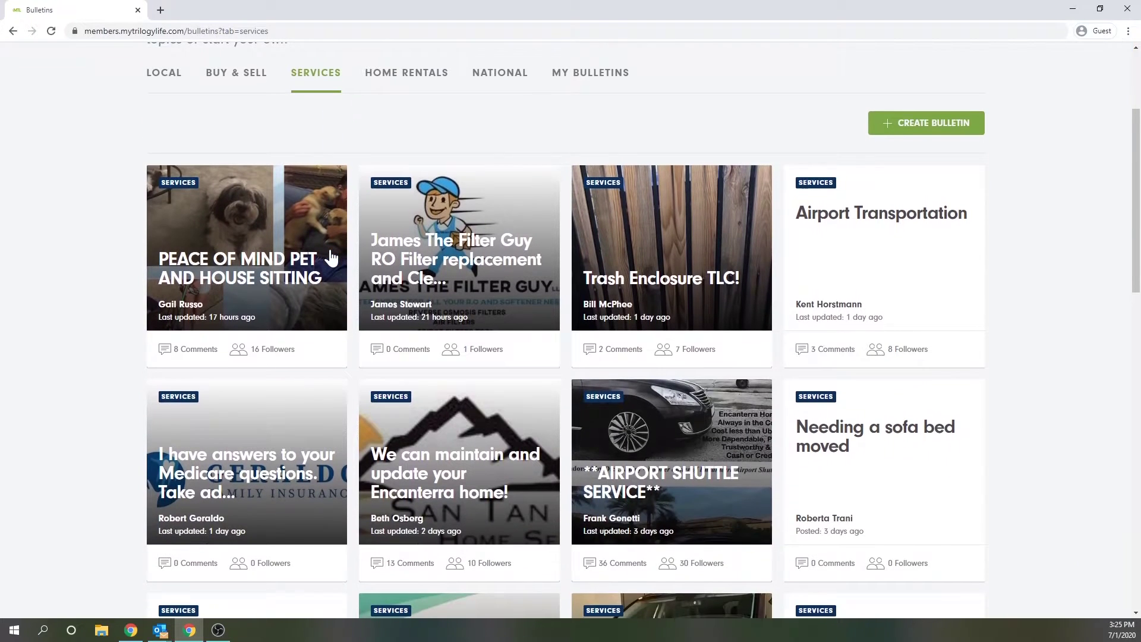
{"action": "scroll", "coordinate": [331, 258], "scroll_direction": "down", "scroll_amount": 1}
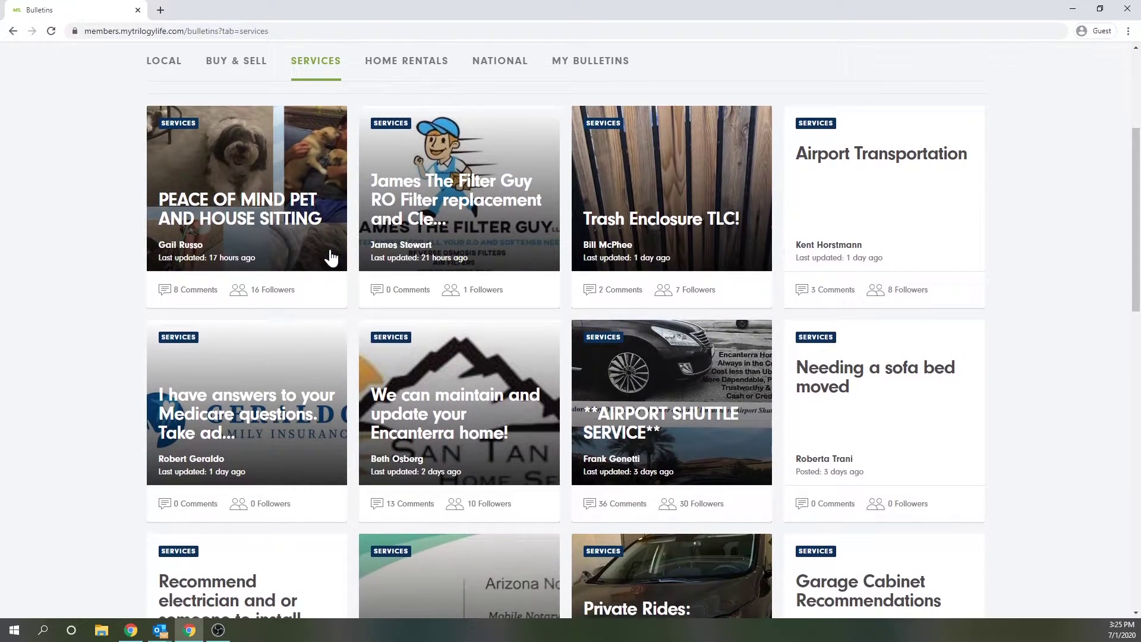
{"action": "scroll", "coordinate": [331, 257], "scroll_direction": "down", "scroll_amount": 1}
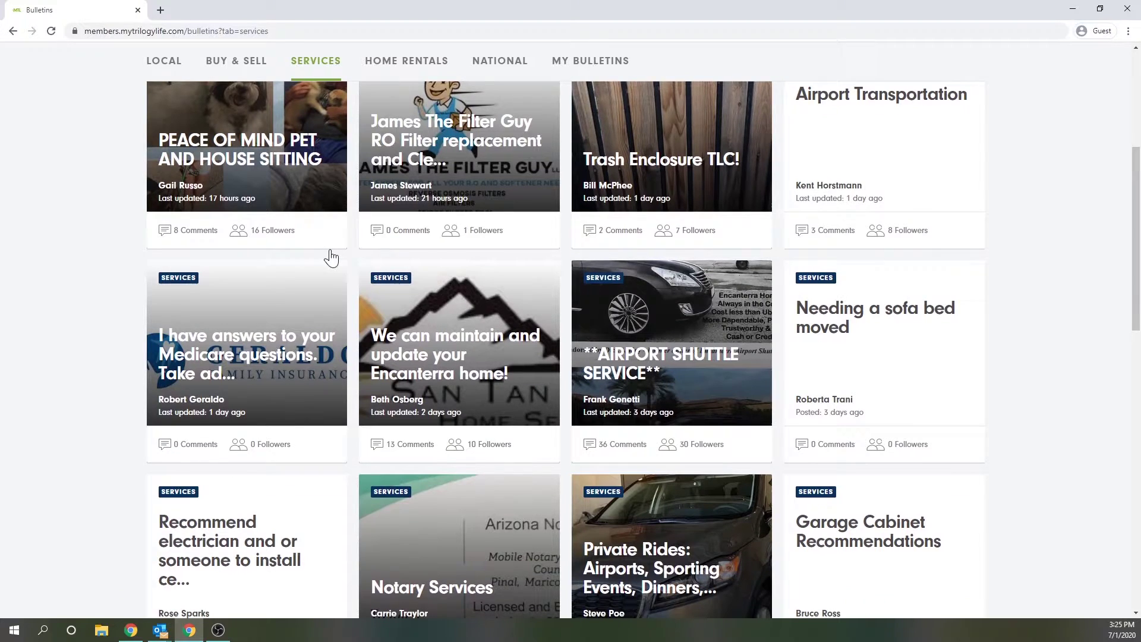
{"action": "scroll", "coordinate": [331, 258], "scroll_direction": "down", "scroll_amount": 2}
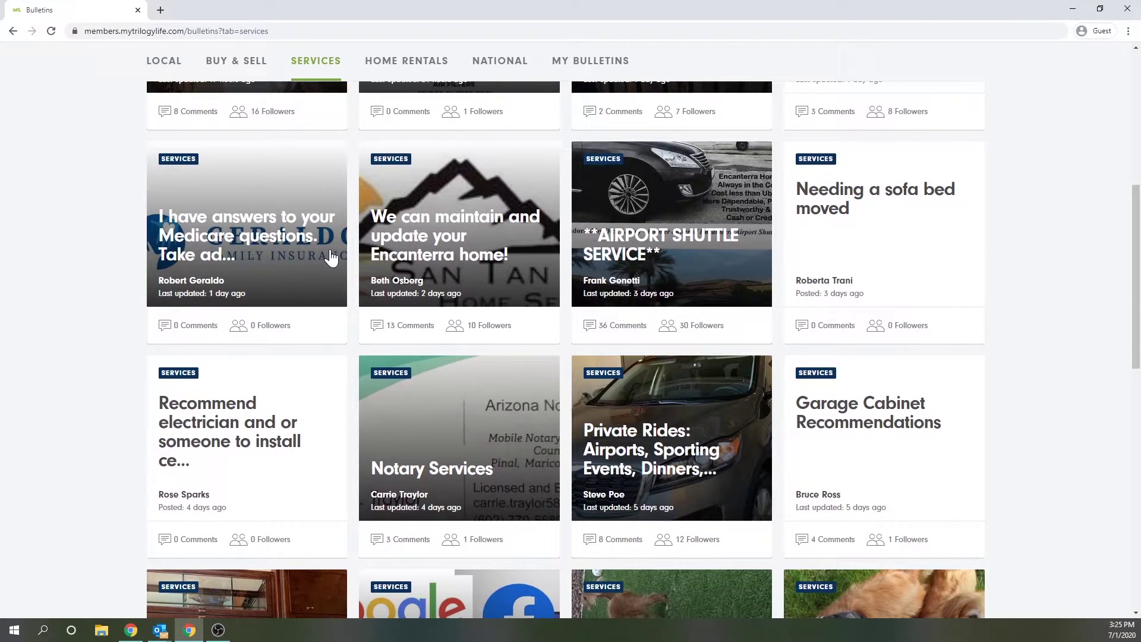
{"action": "scroll", "coordinate": [331, 258], "scroll_direction": "down", "scroll_amount": 2}
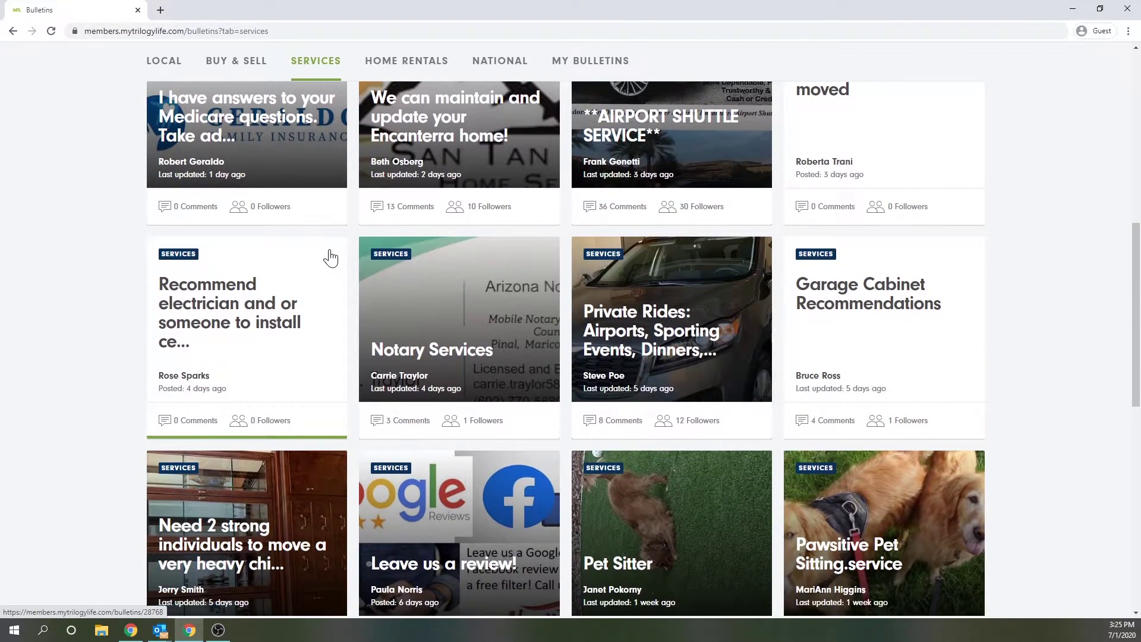
{"action": "scroll", "coordinate": [331, 258], "scroll_direction": "up", "scroll_amount": 6}
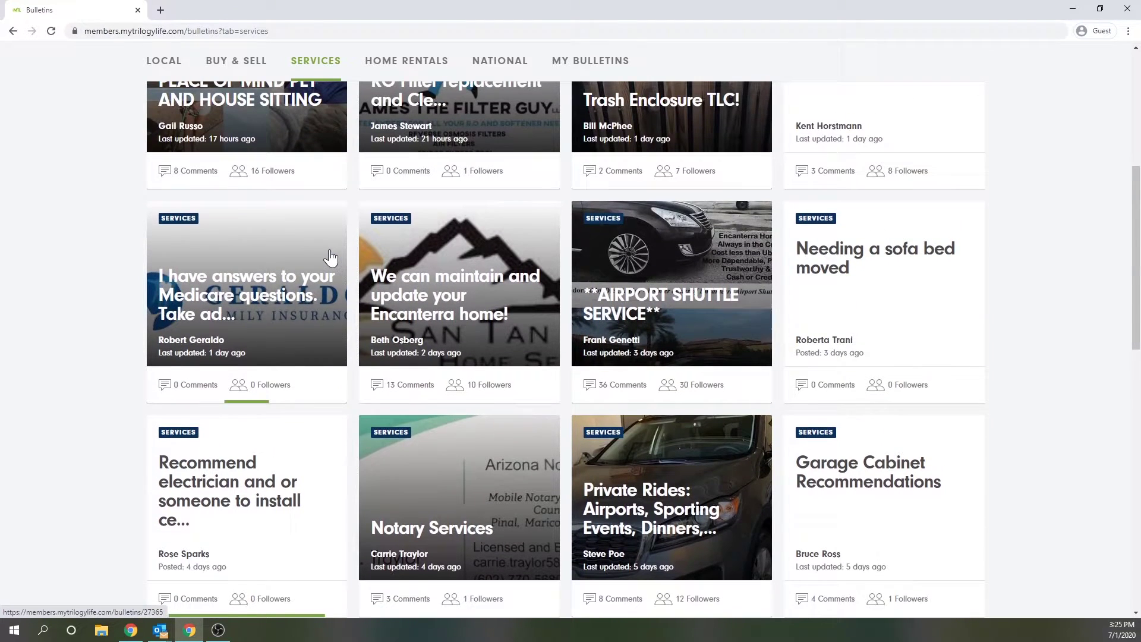
{"action": "scroll", "coordinate": [332, 258], "scroll_direction": "up", "scroll_amount": 3}
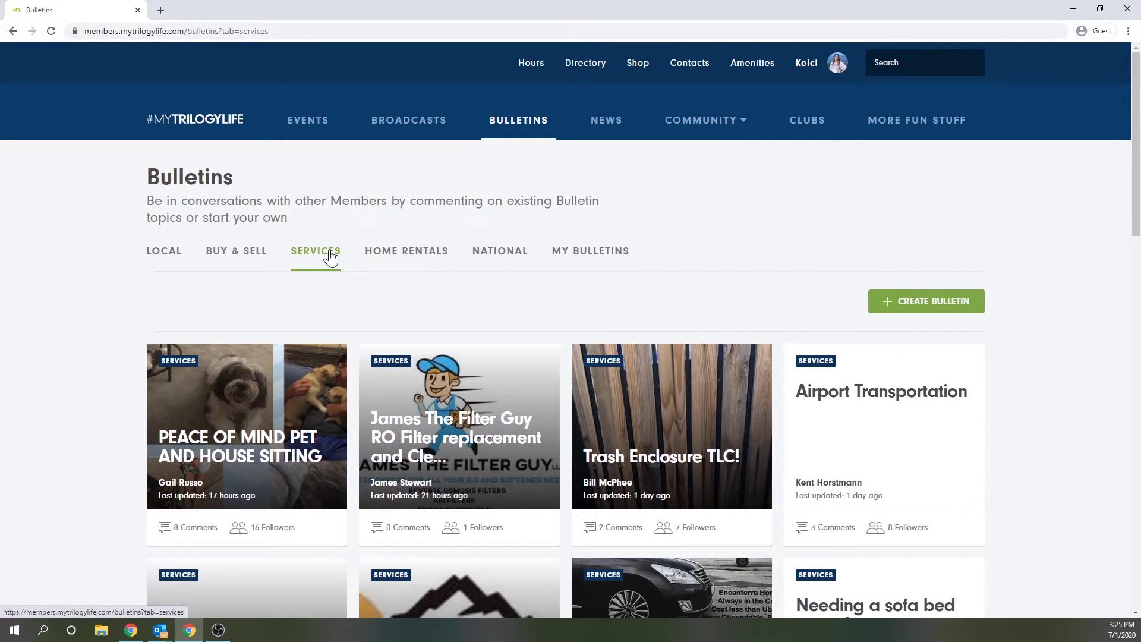
Show the Home Rentals bulletins, led by the Pinetop, AZ rental, and scroll through them and back.
{"action": "left_click", "coordinate": [331, 258]}
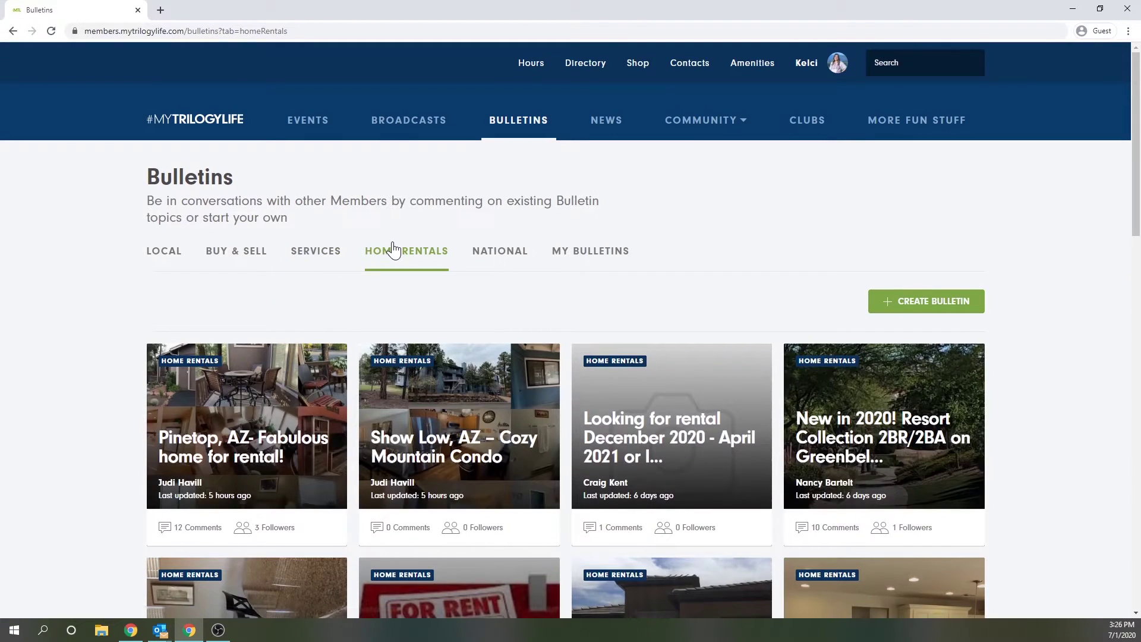
{"action": "scroll", "coordinate": [392, 248], "scroll_direction": "down", "scroll_amount": 3}
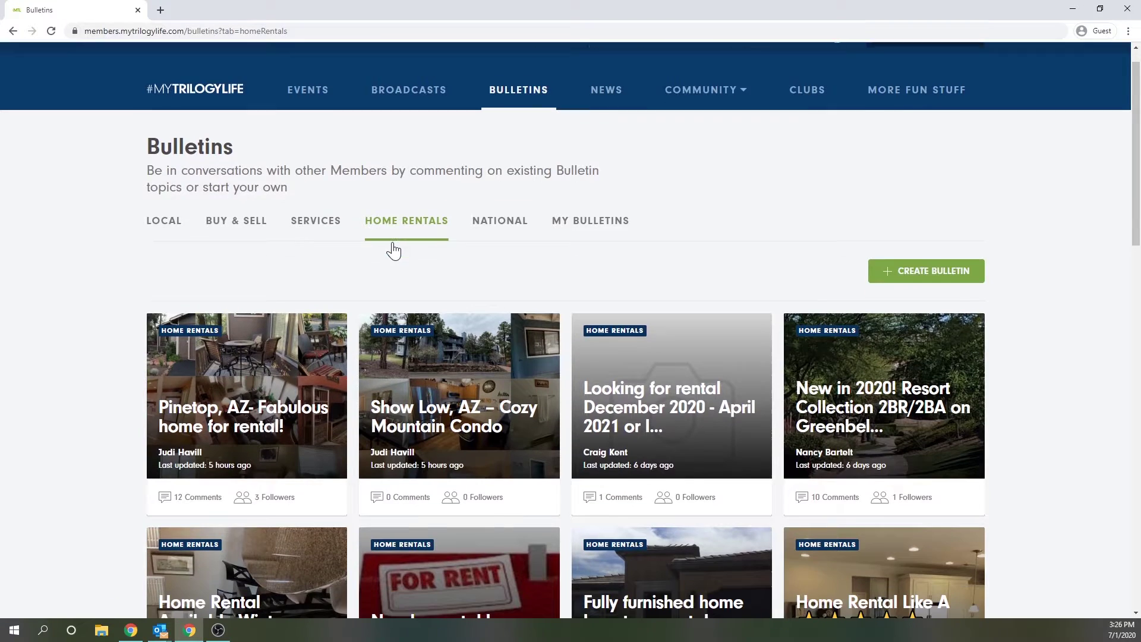
{"action": "scroll", "coordinate": [393, 248], "scroll_direction": "down", "scroll_amount": 5}
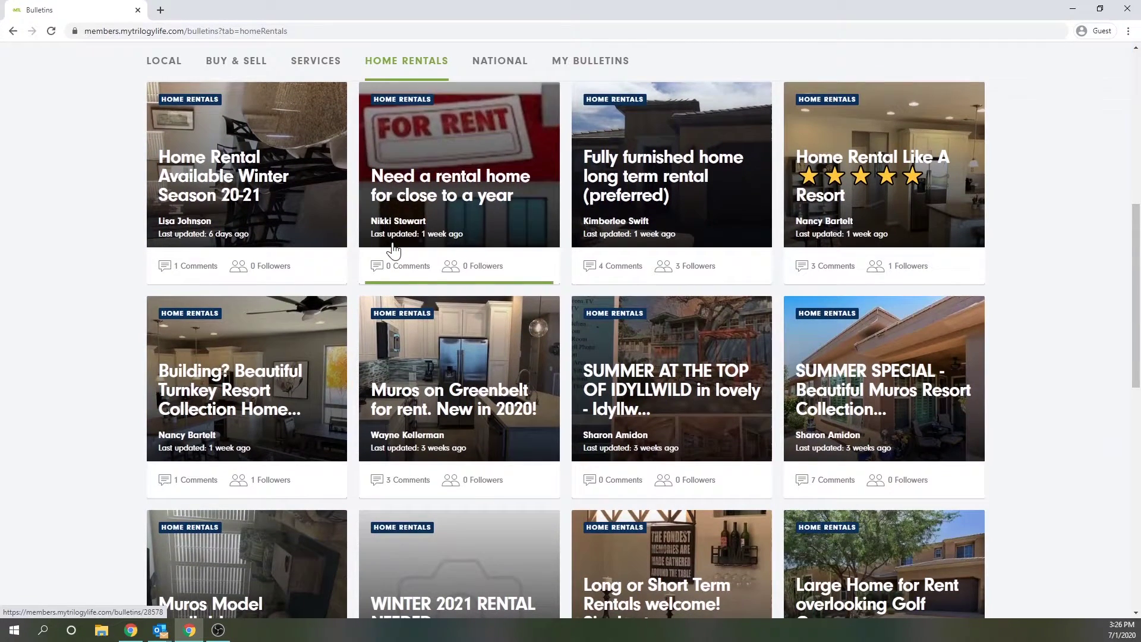
{"action": "scroll", "coordinate": [393, 248], "scroll_direction": "down", "scroll_amount": 1}
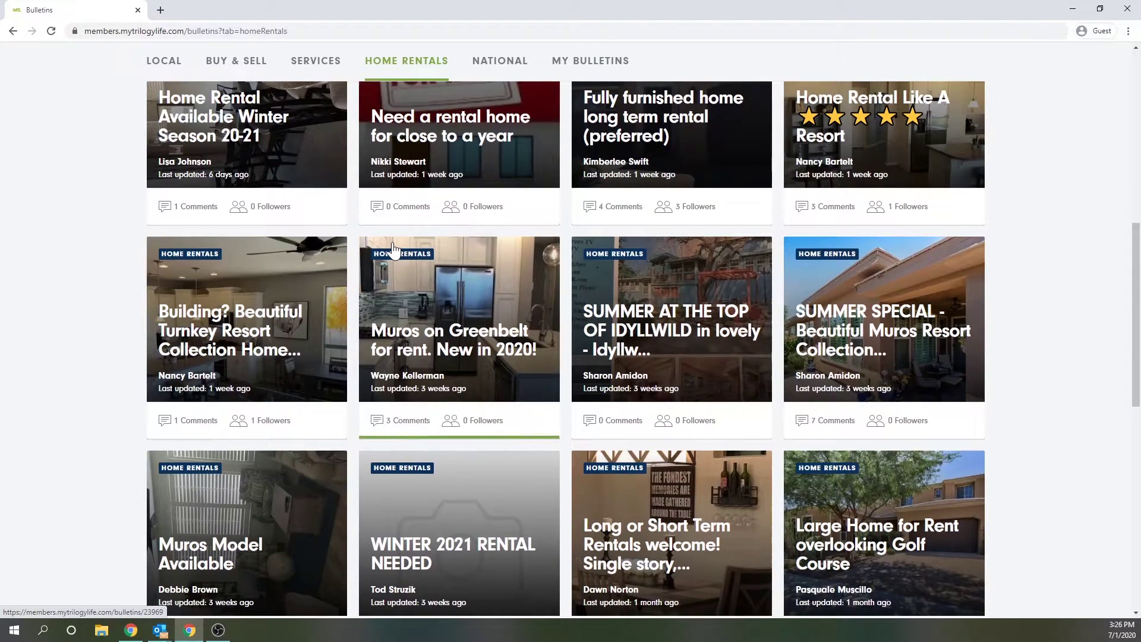
{"action": "scroll", "coordinate": [392, 248], "scroll_direction": "up", "scroll_amount": 7}
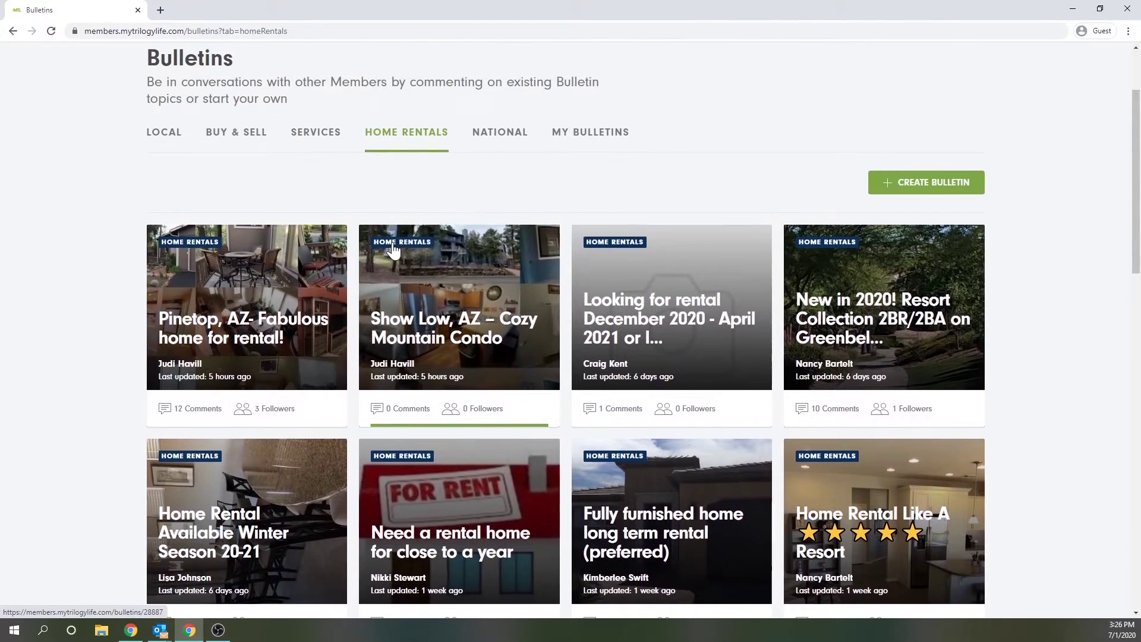
{"action": "scroll", "coordinate": [392, 249], "scroll_direction": "up", "scroll_amount": 2}
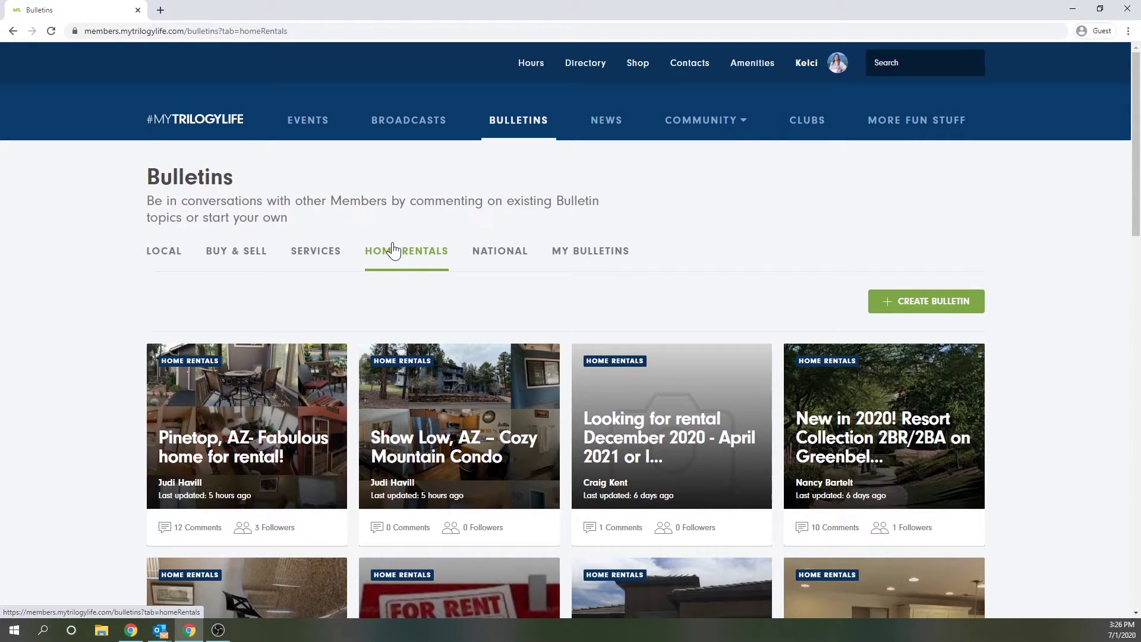
Show the National bulletins, led by National US Postage Stamp Day, and scroll through the cards.
{"action": "left_click", "coordinate": [496, 257]}
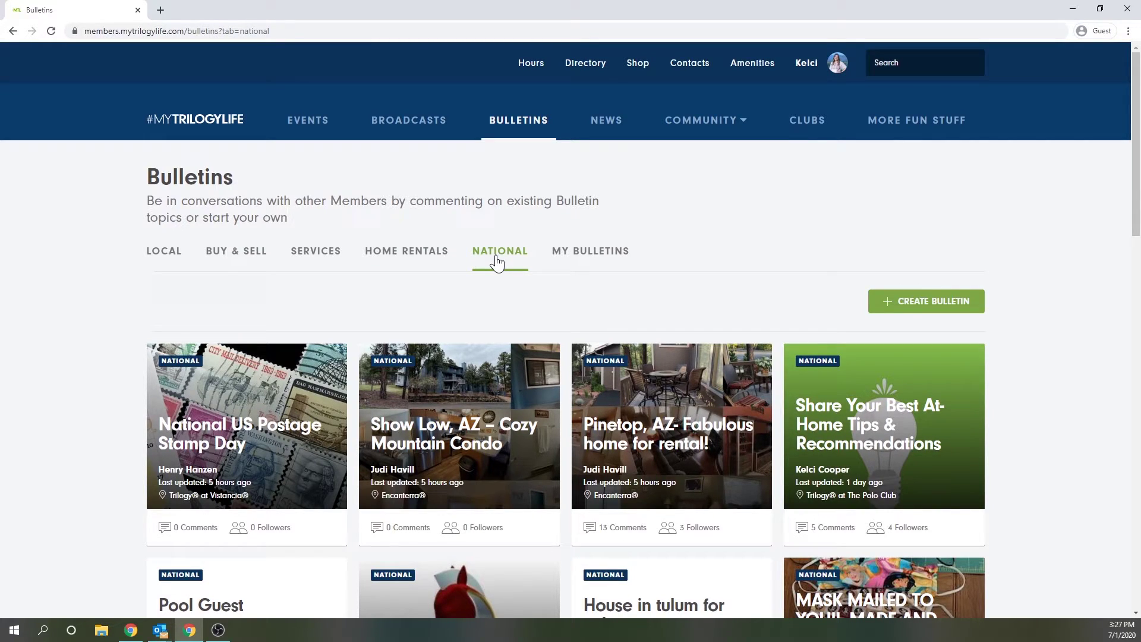
{"action": "scroll", "coordinate": [497, 262], "scroll_direction": "down", "scroll_amount": 3}
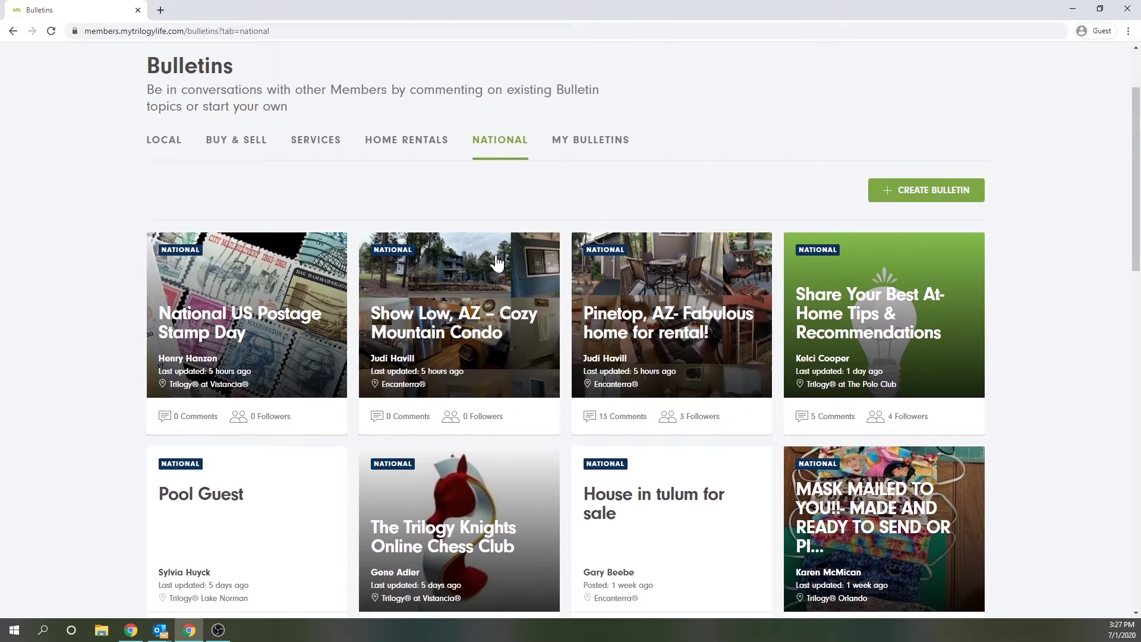
{"action": "scroll", "coordinate": [497, 262], "scroll_direction": "down", "scroll_amount": 5}
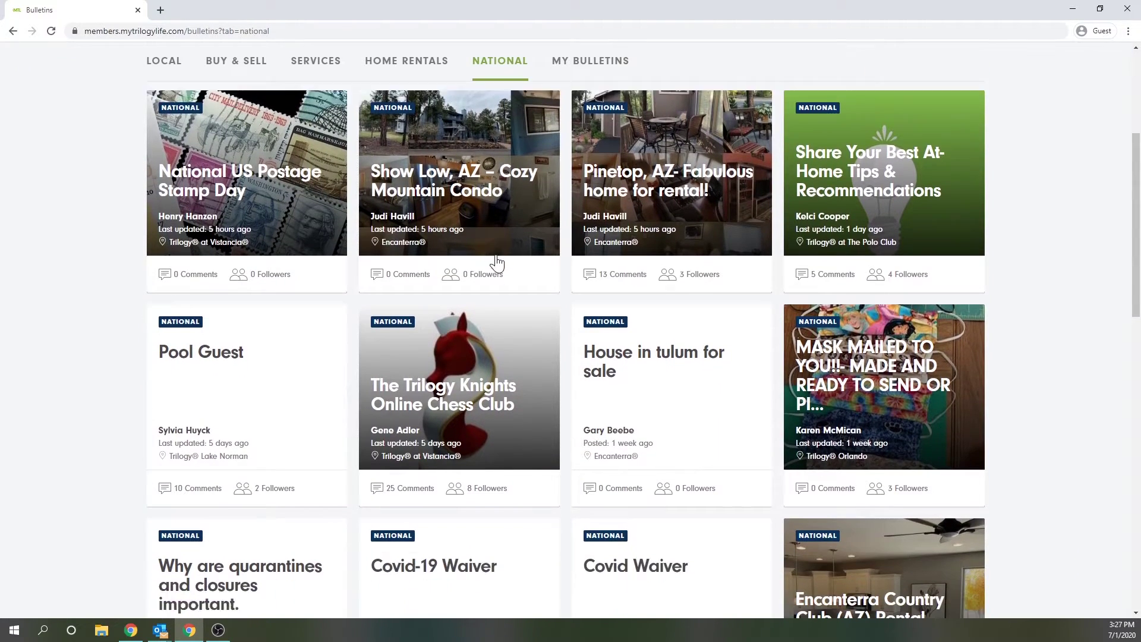
{"action": "scroll", "coordinate": [497, 262], "scroll_direction": "down", "scroll_amount": 1}
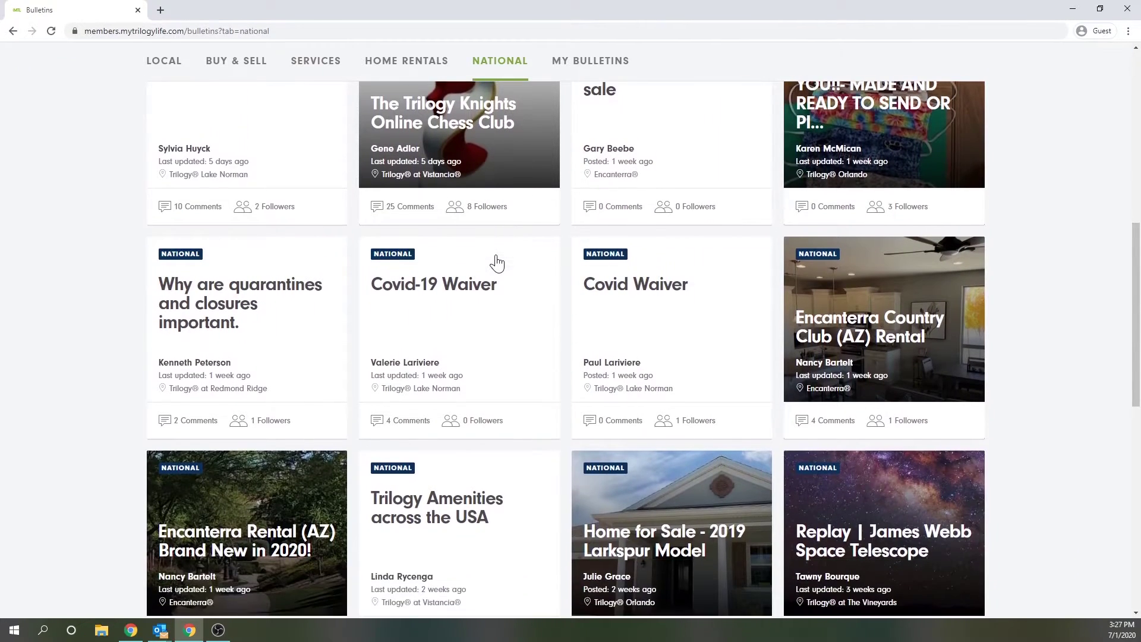
{"action": "scroll", "coordinate": [497, 262], "scroll_direction": "up", "scroll_amount": 8}
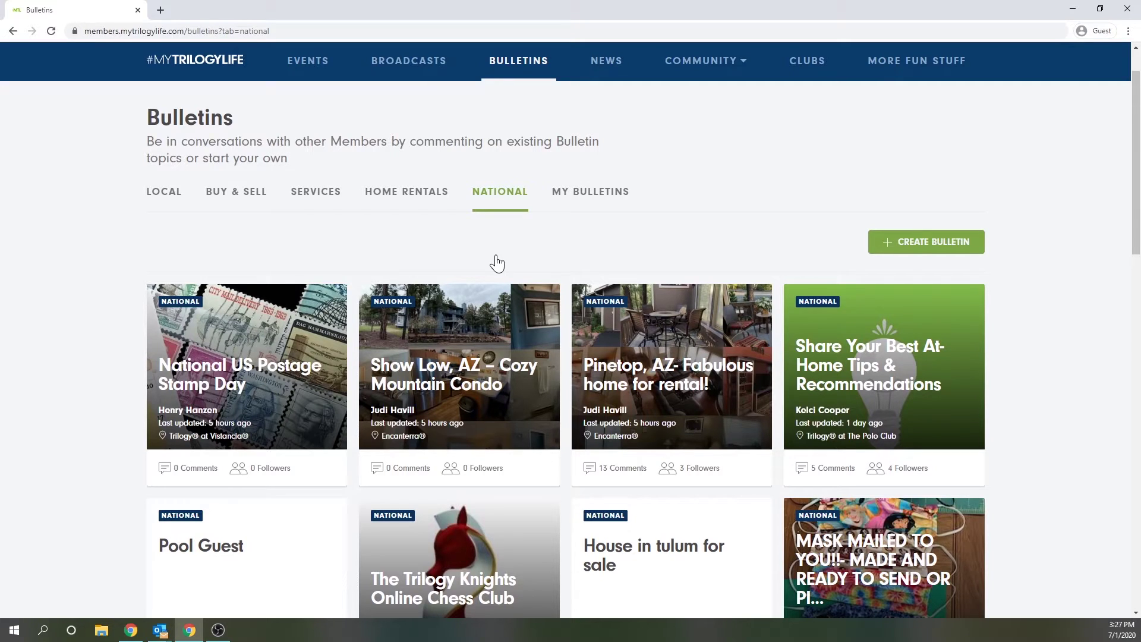
{"action": "left_click", "coordinate": [564, 209]}
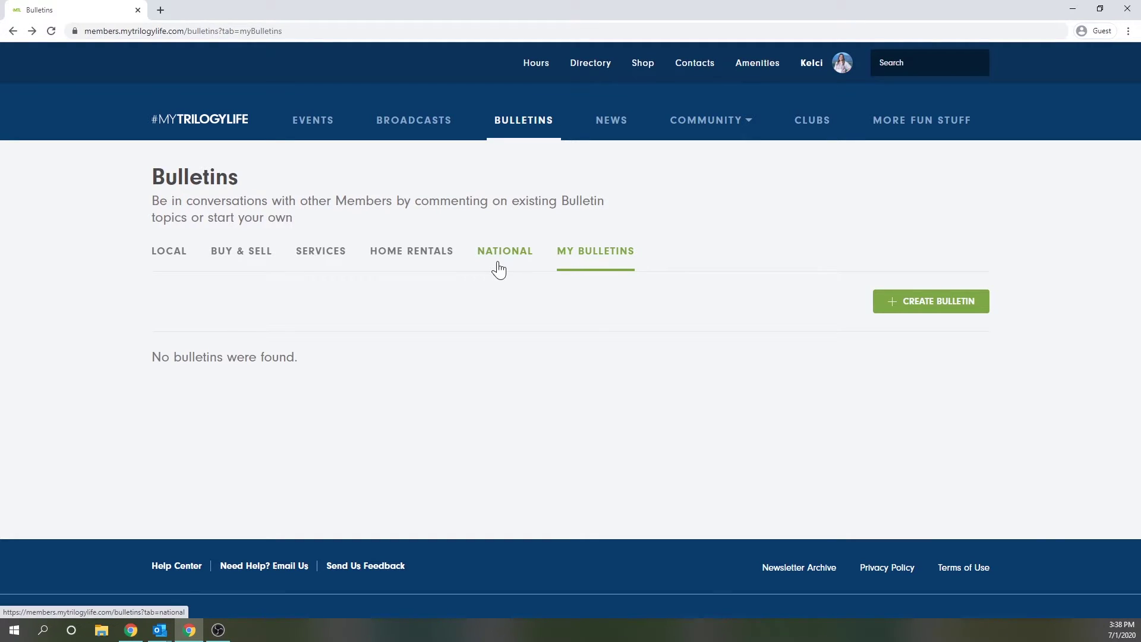
{"action": "left_click", "coordinate": [498, 264]}
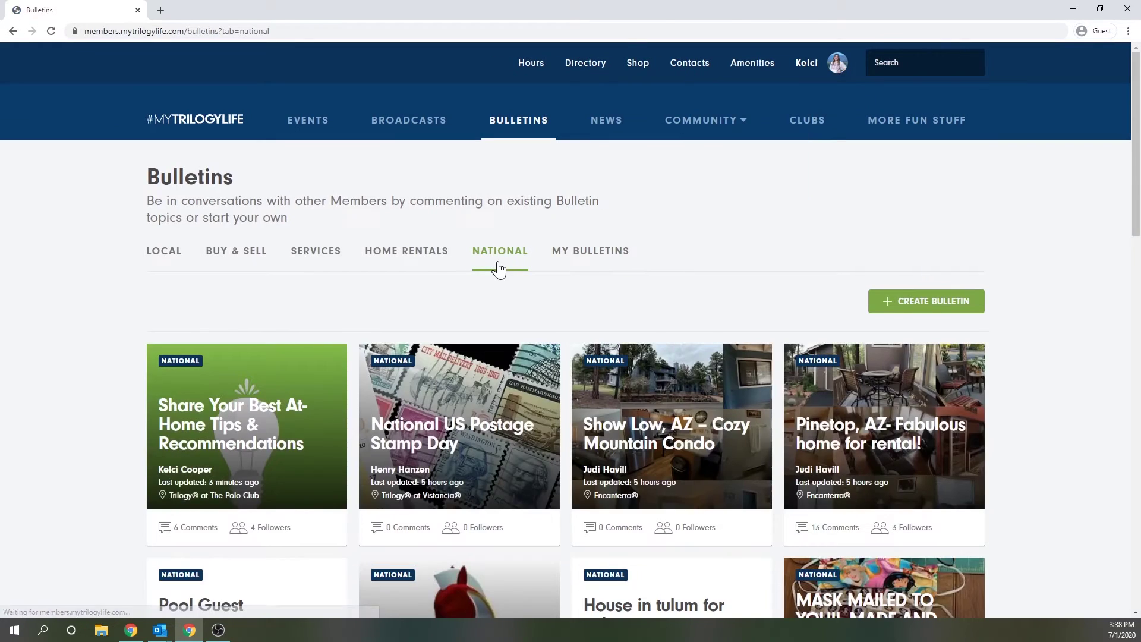
{"action": "scroll", "coordinate": [498, 269], "scroll_direction": "down", "scroll_amount": 1}
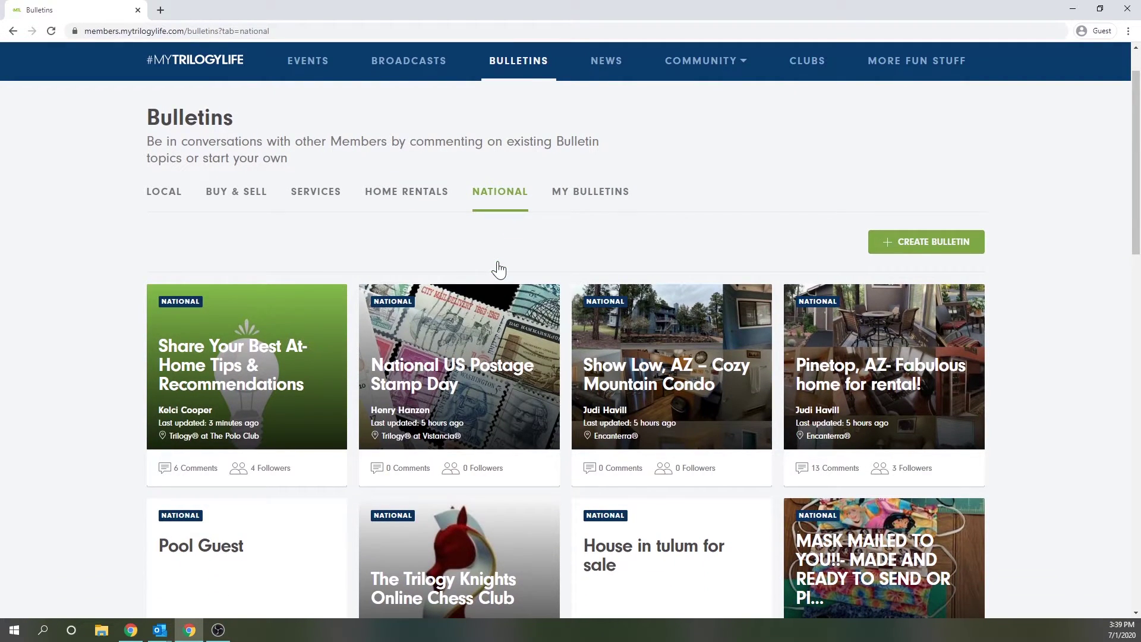
Open the 'Share Your Best At-Home Tips & Recommendations' bulletin and scroll through its 6 comments.
{"action": "left_click", "coordinate": [224, 367]}
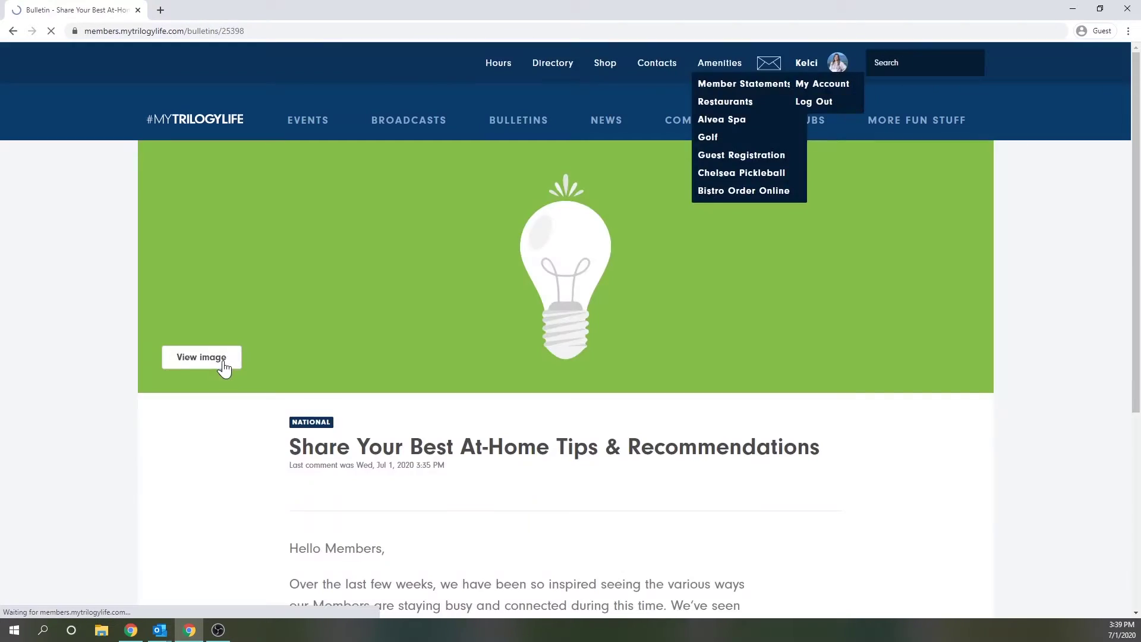
{"action": "scroll", "coordinate": [571, 333], "scroll_direction": "down", "scroll_amount": 12}
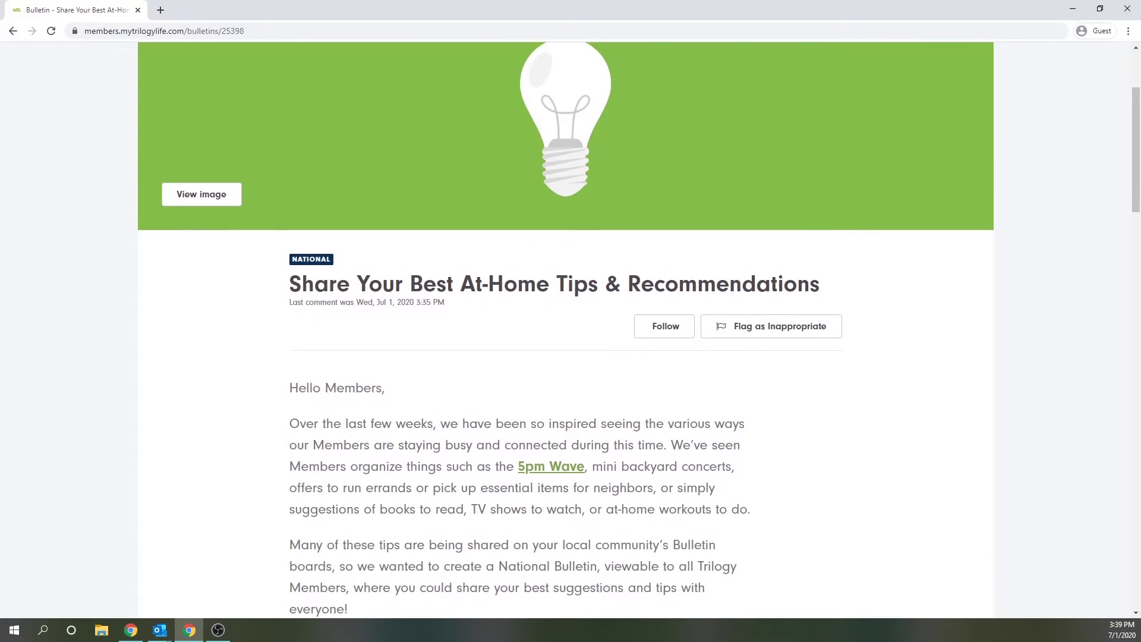
{"action": "scroll", "coordinate": [570, 333], "scroll_direction": "down", "scroll_amount": 9}
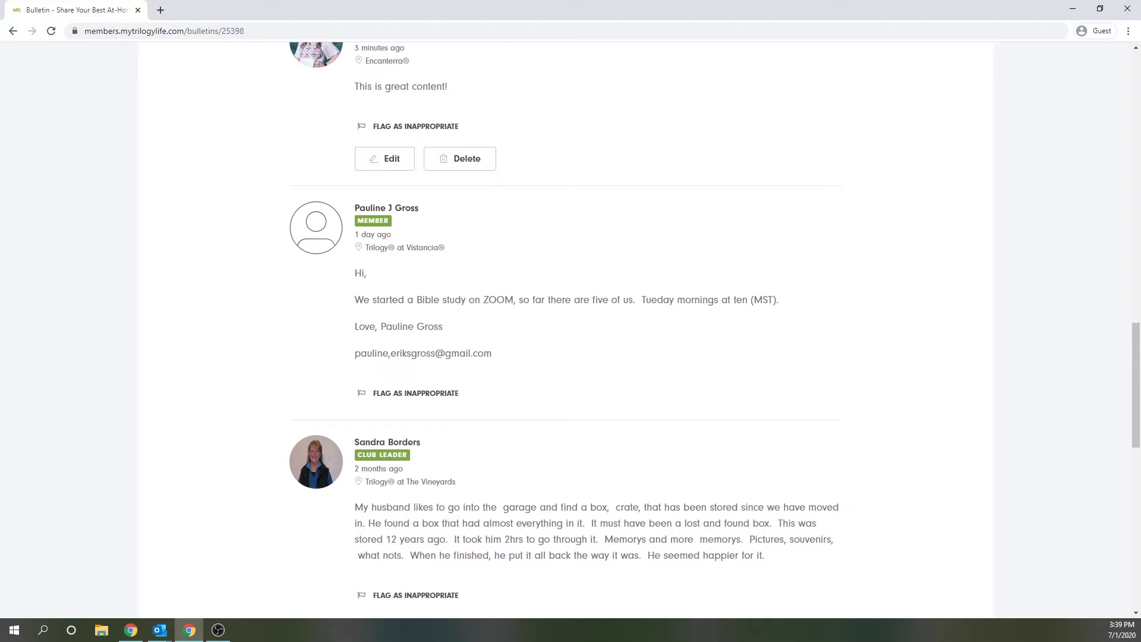
{"action": "scroll", "coordinate": [419, 450], "scroll_direction": "down", "scroll_amount": 3}
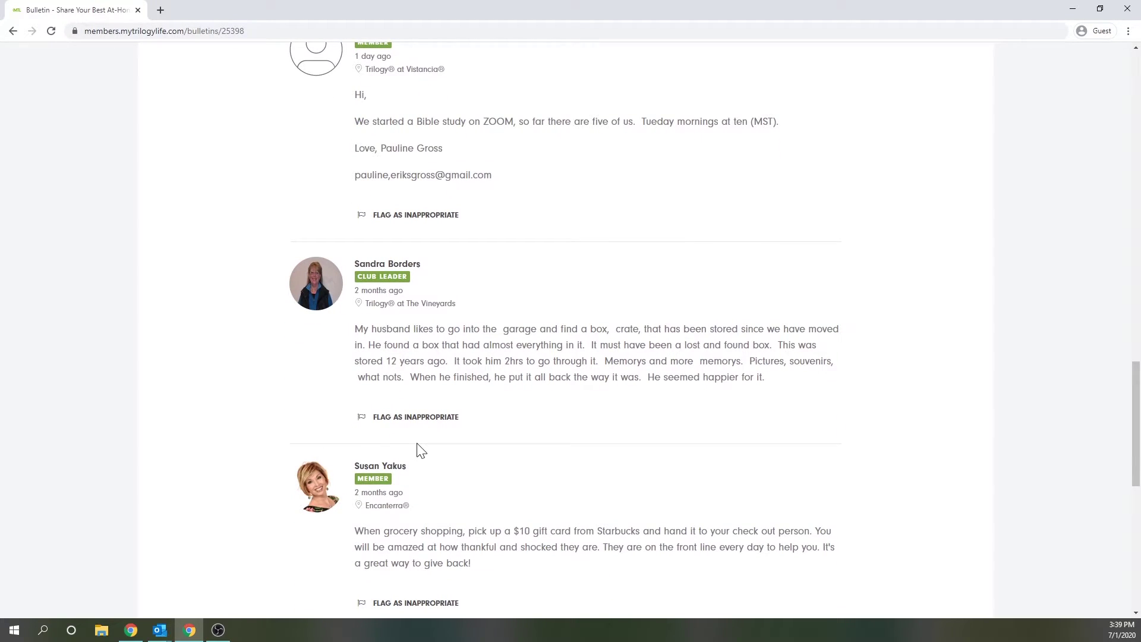
{"action": "scroll", "coordinate": [420, 450], "scroll_direction": "up", "scroll_amount": 9}
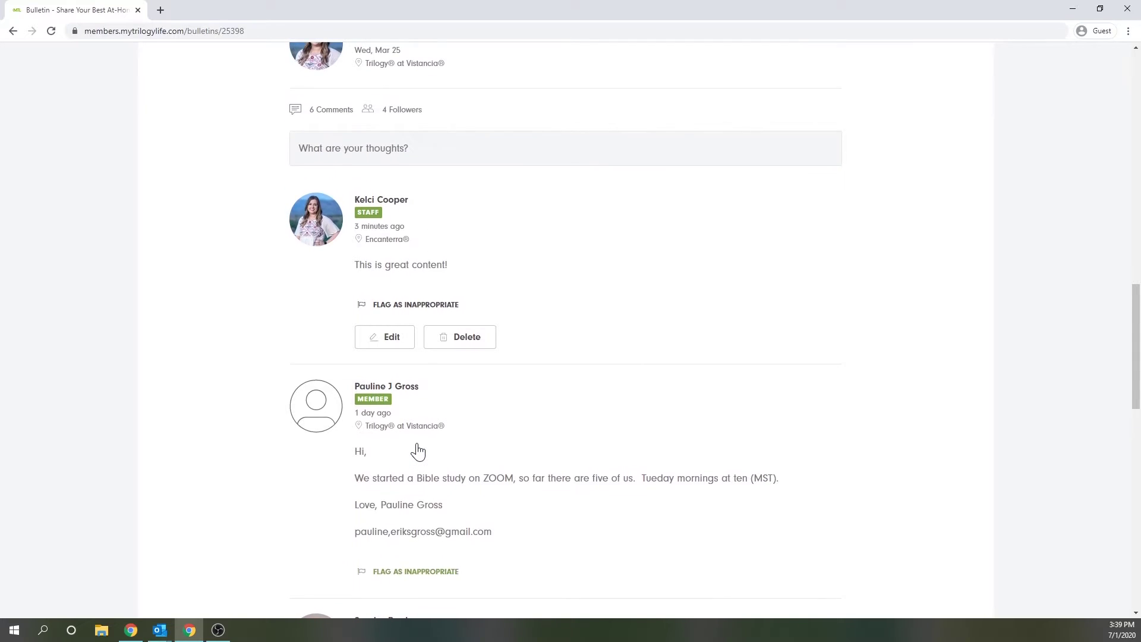
{"action": "scroll", "coordinate": [419, 450], "scroll_direction": "up", "scroll_amount": 2}
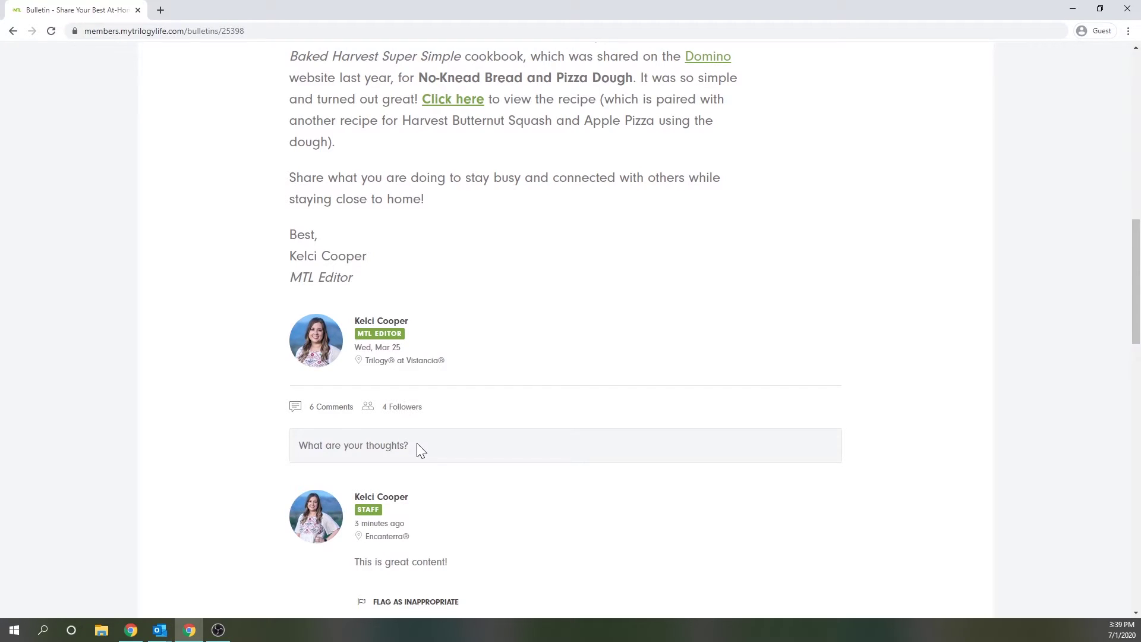
Post the comment 'Thanks for sharing!' on the At-Home Tips bulletin and scroll to see it.
{"action": "left_click", "coordinate": [418, 450]}
{"action": "scroll", "coordinate": [565, 332], "scroll_direction": "down", "scroll_amount": 2}
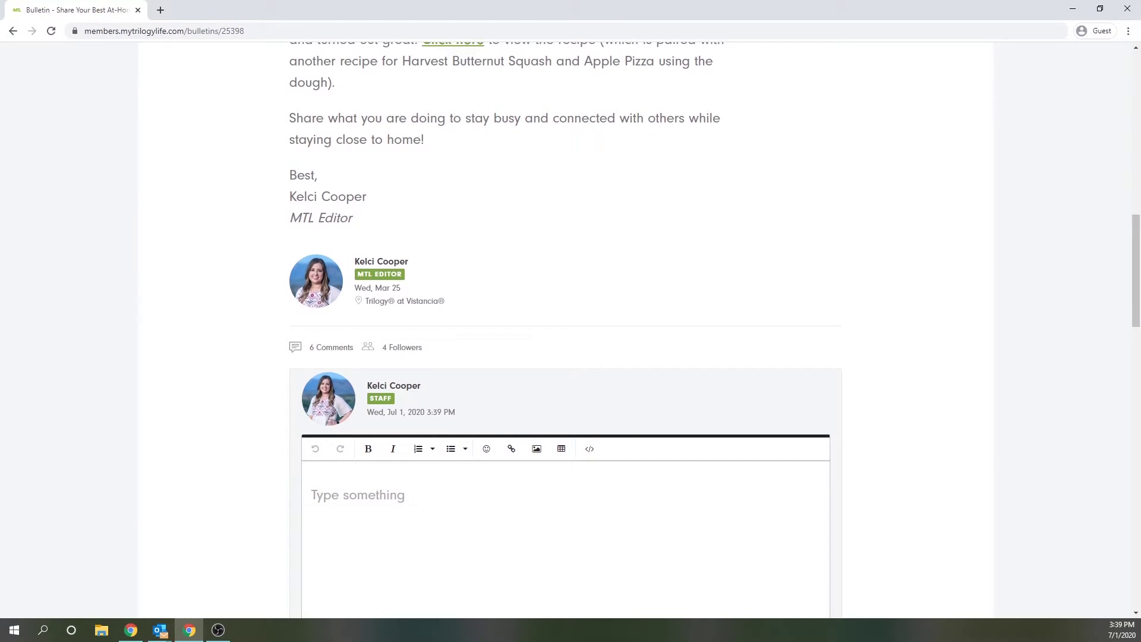
{"action": "type", "text": "Thanks for s"}
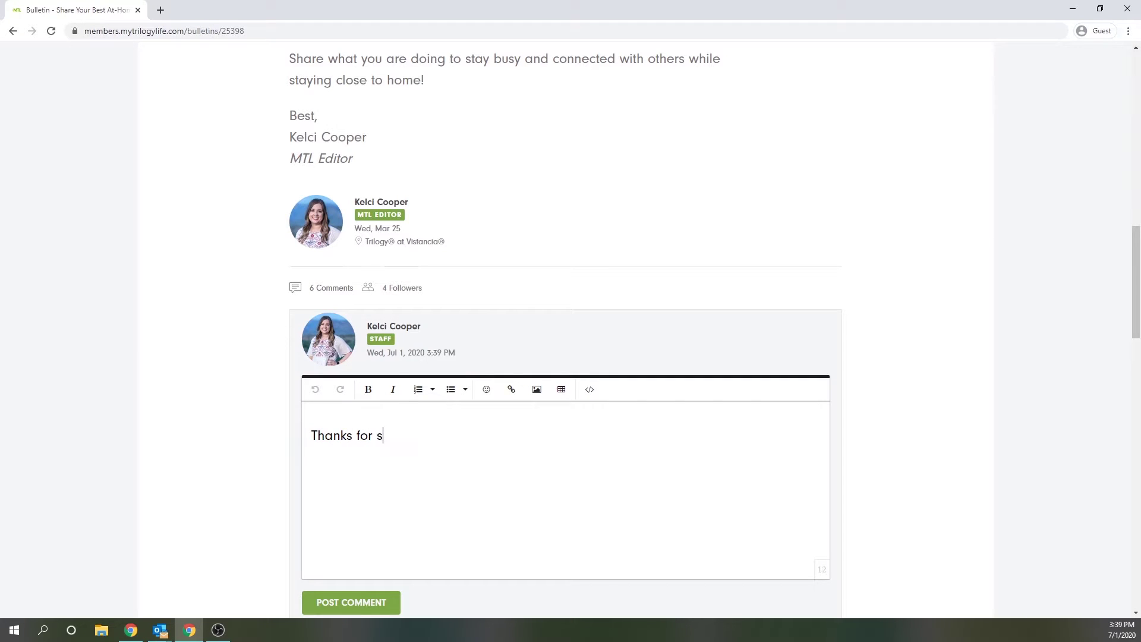
{"action": "type", "text": "haring!"}
{"action": "left_click", "coordinate": [368, 606]}
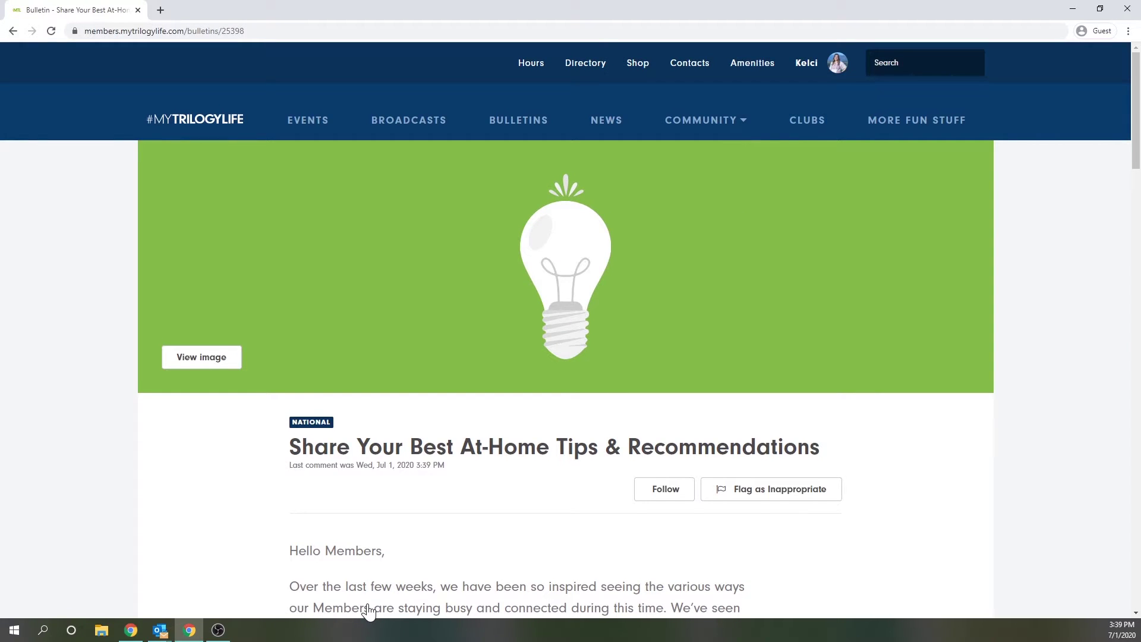
{"action": "scroll", "coordinate": [369, 610], "scroll_direction": "down", "scroll_amount": 3}
{"action": "scroll", "coordinate": [368, 611], "scroll_direction": "down", "scroll_amount": 10}
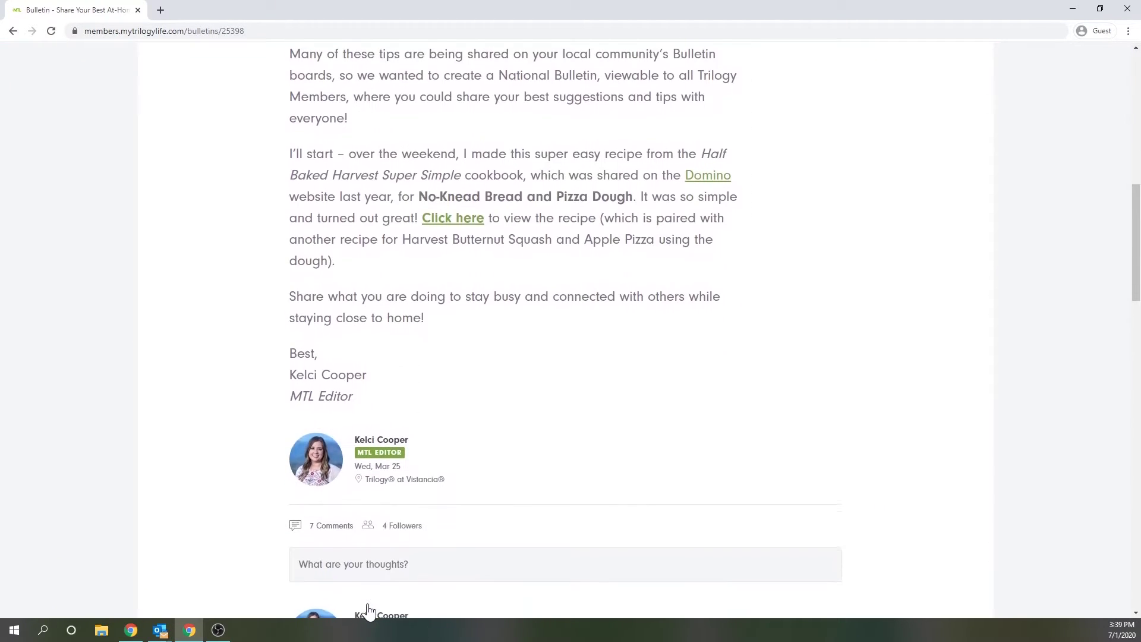
{"action": "scroll", "coordinate": [368, 611], "scroll_direction": "down", "scroll_amount": 2}
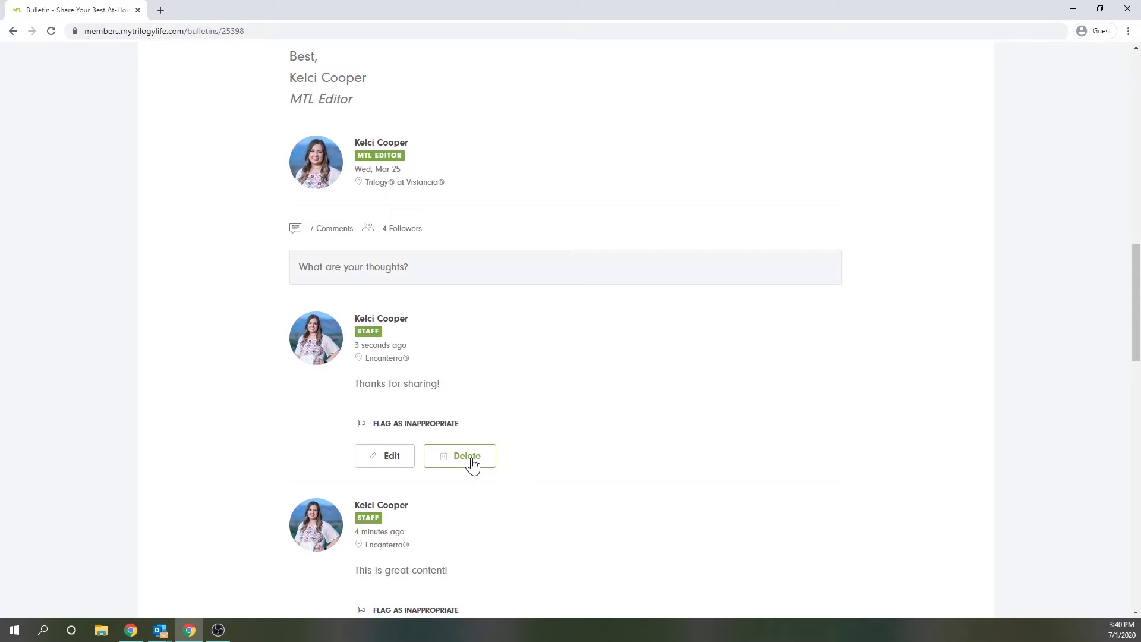
{"action": "scroll", "coordinate": [473, 465], "scroll_direction": "up", "scroll_amount": 12}
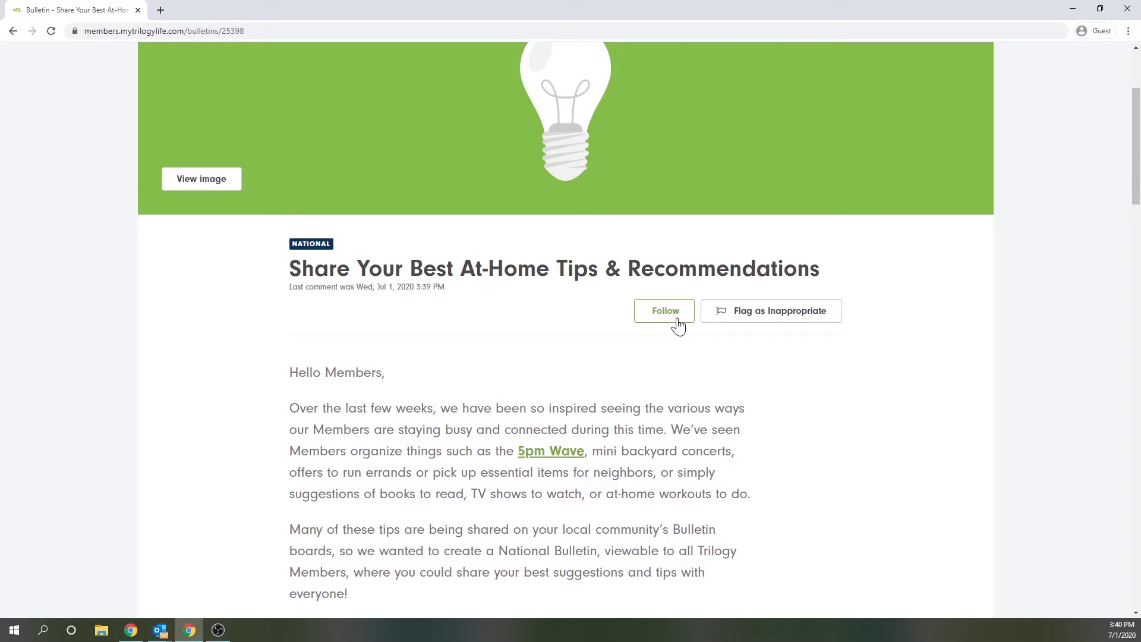
{"action": "left_click", "coordinate": [678, 326]}
{"action": "scroll", "coordinate": [580, 403], "scroll_direction": "down", "scroll_amount": 2}
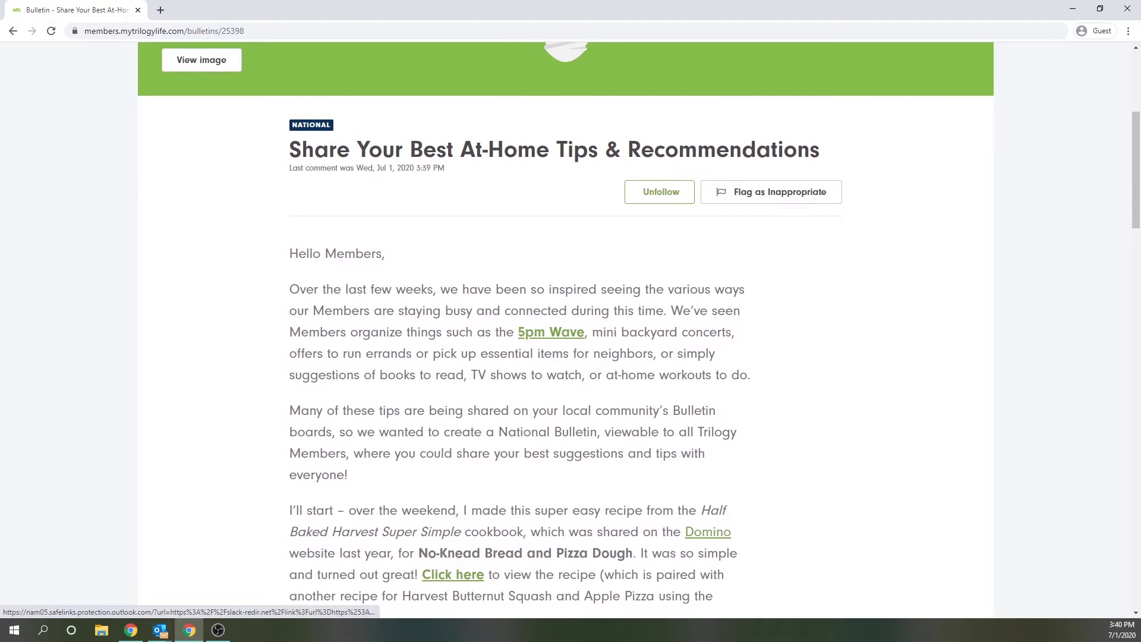
{"action": "scroll", "coordinate": [736, 280], "scroll_direction": "down", "scroll_amount": 11}
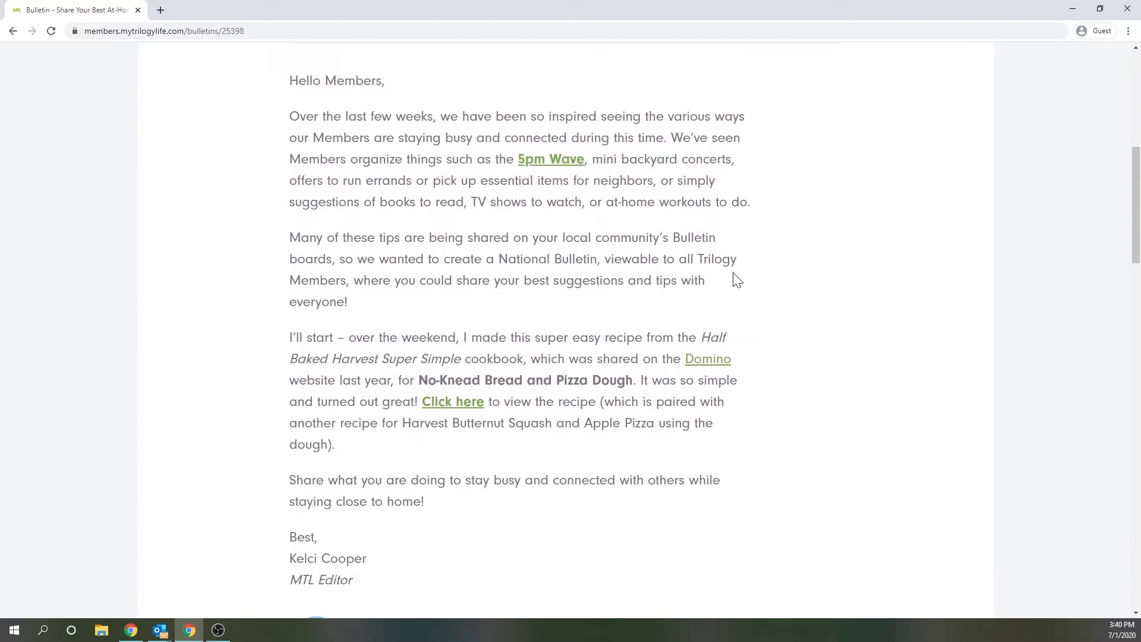
{"action": "scroll", "coordinate": [737, 280], "scroll_direction": "down", "scroll_amount": 3}
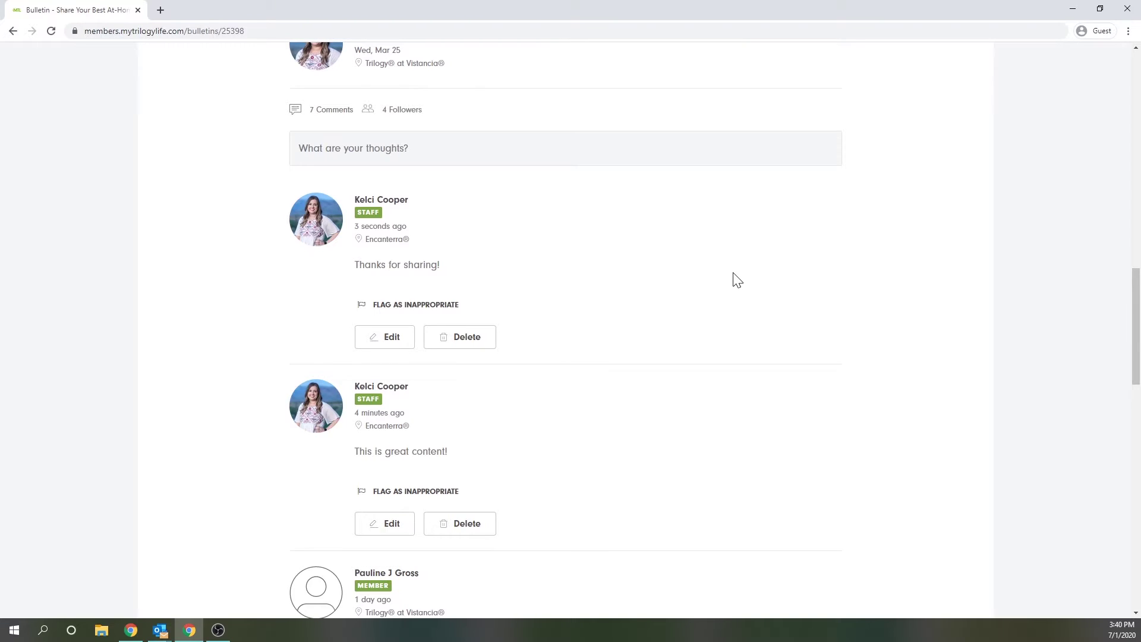
{"action": "scroll", "coordinate": [737, 280], "scroll_direction": "up", "scroll_amount": 10}
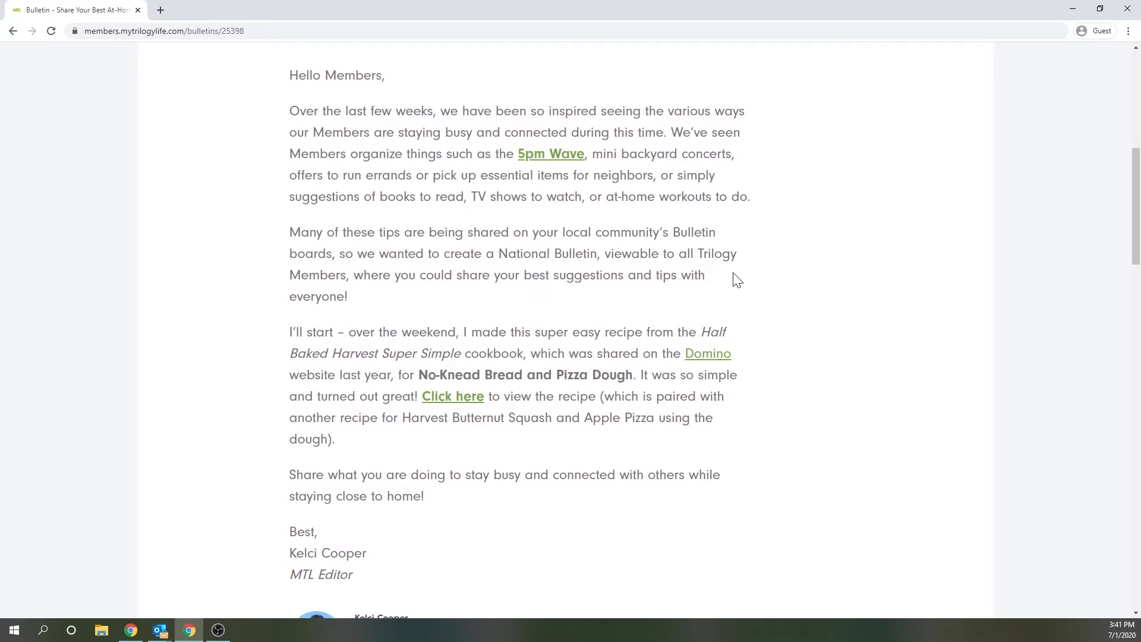
{"action": "scroll", "coordinate": [737, 278], "scroll_direction": "up", "scroll_amount": 2}
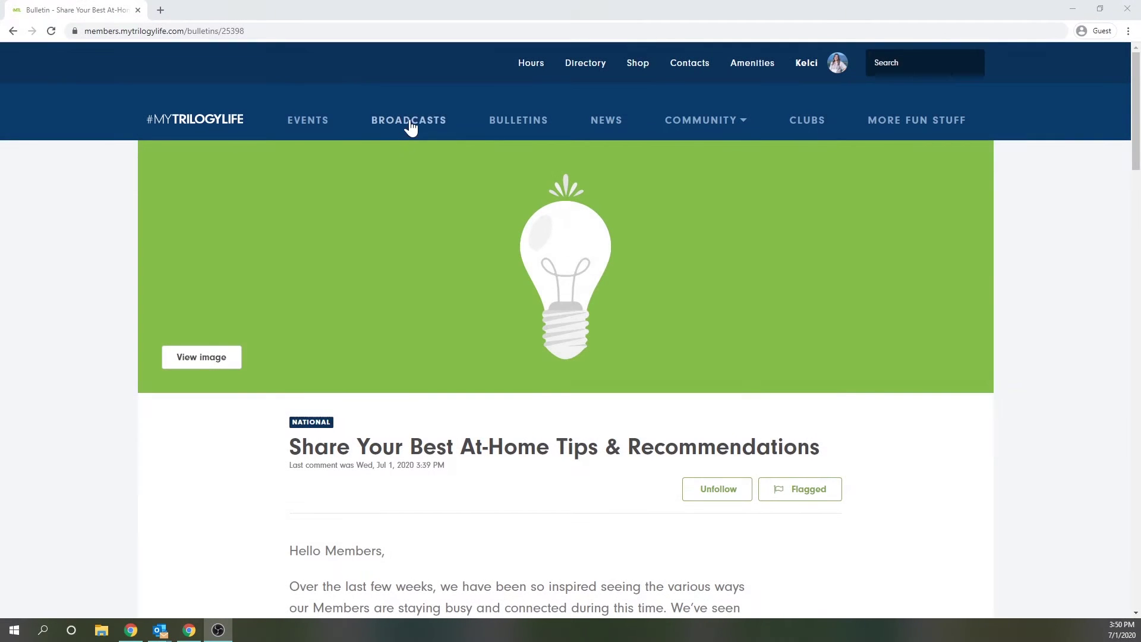
Go to Bulletins, show the My Bulletins tab, and start a new bulletin with Create Bulletin.
{"action": "left_click", "coordinate": [499, 122]}
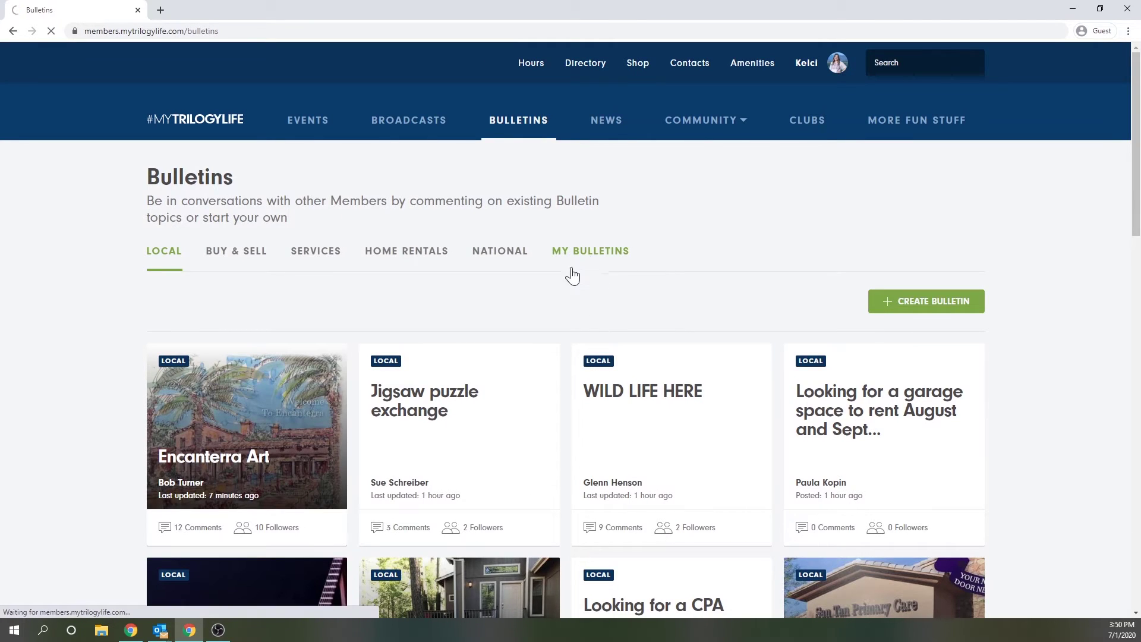
{"action": "left_click", "coordinate": [573, 275]}
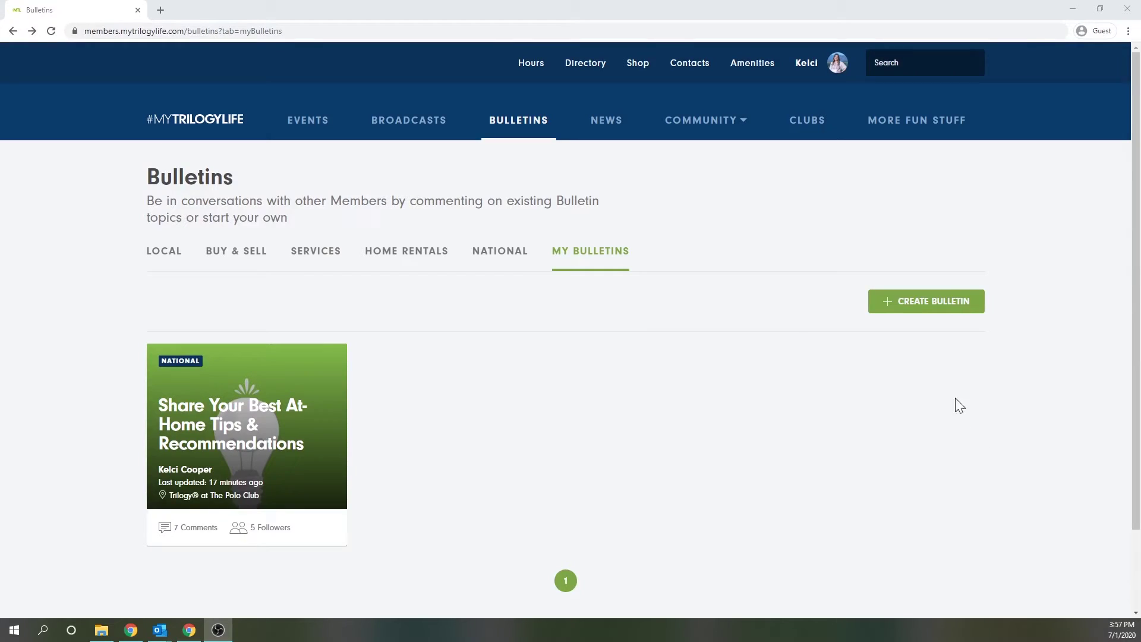
{"action": "left_click", "coordinate": [932, 305]}
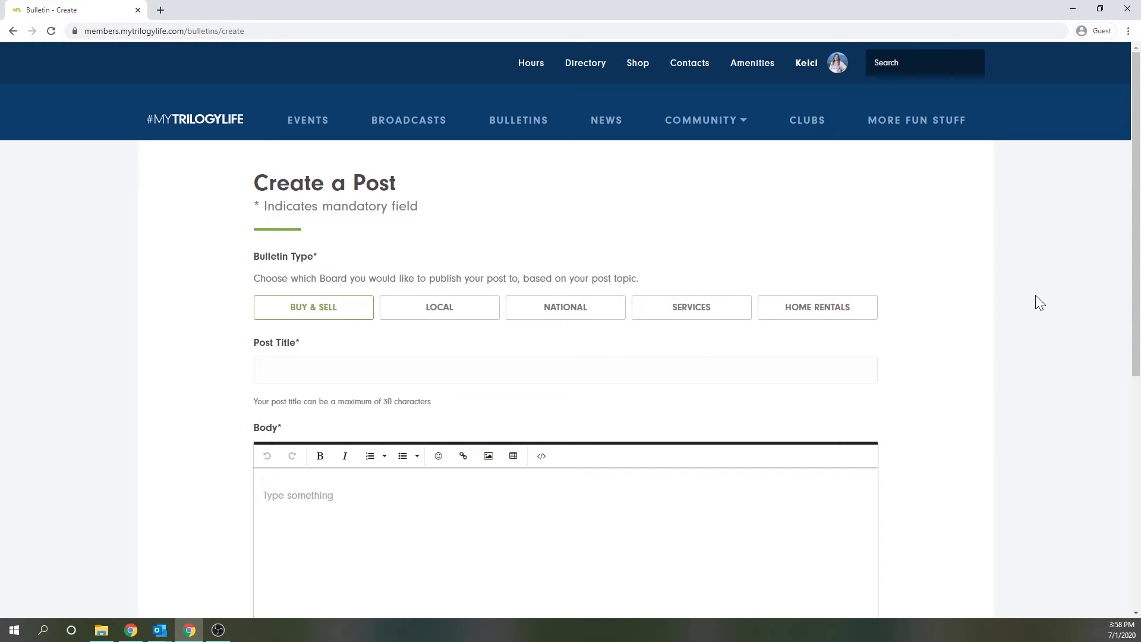
Set the post type to Local, title it 'Test Bulletin', and paste the test sentence into the body.
{"action": "left_click", "coordinate": [441, 310]}
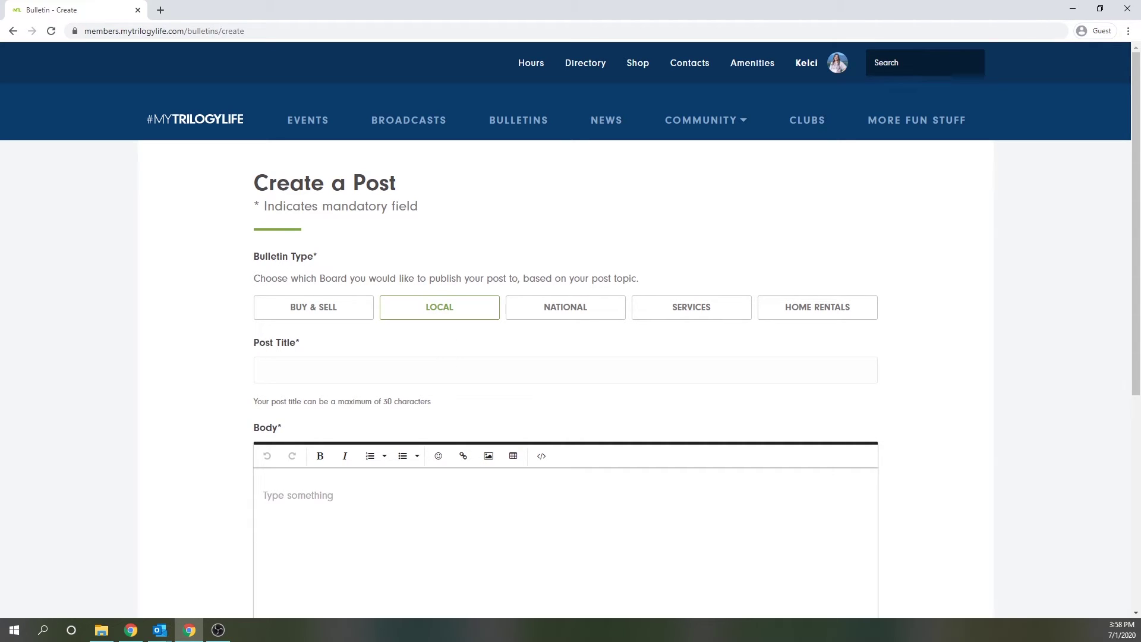
{"action": "type", "text": "Test Bulletin"}
{"action": "scroll", "coordinate": [570, 327], "scroll_direction": "down", "scroll_amount": 2}
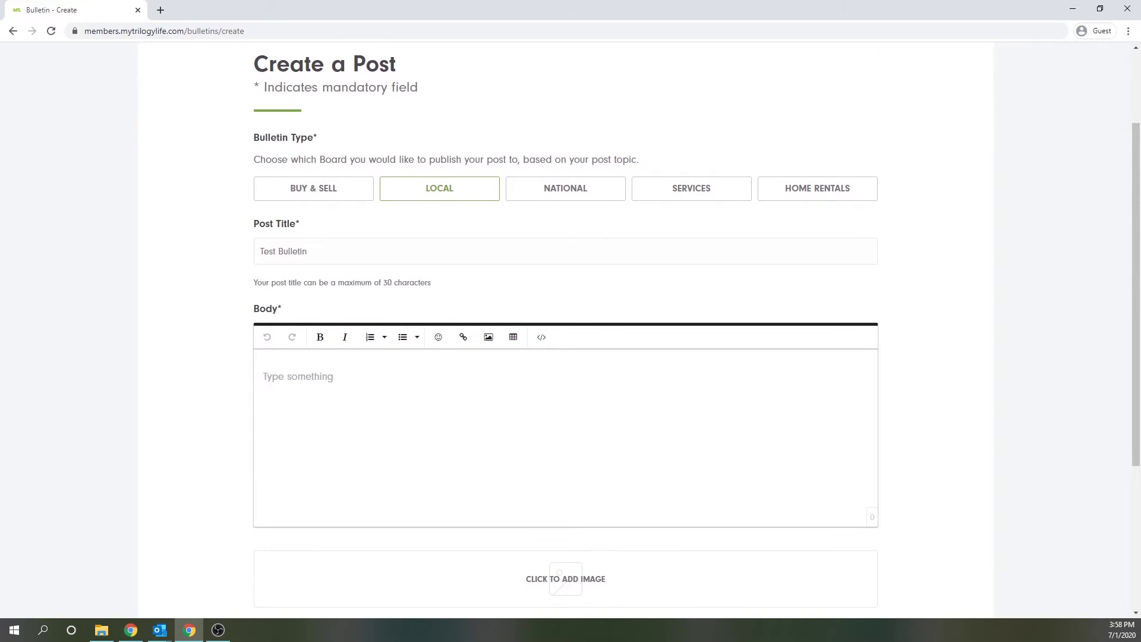
{"action": "key", "text": "Tab"}
{"action": "type", "text": "This is a test bulletin for a new MTL How to Video!"}
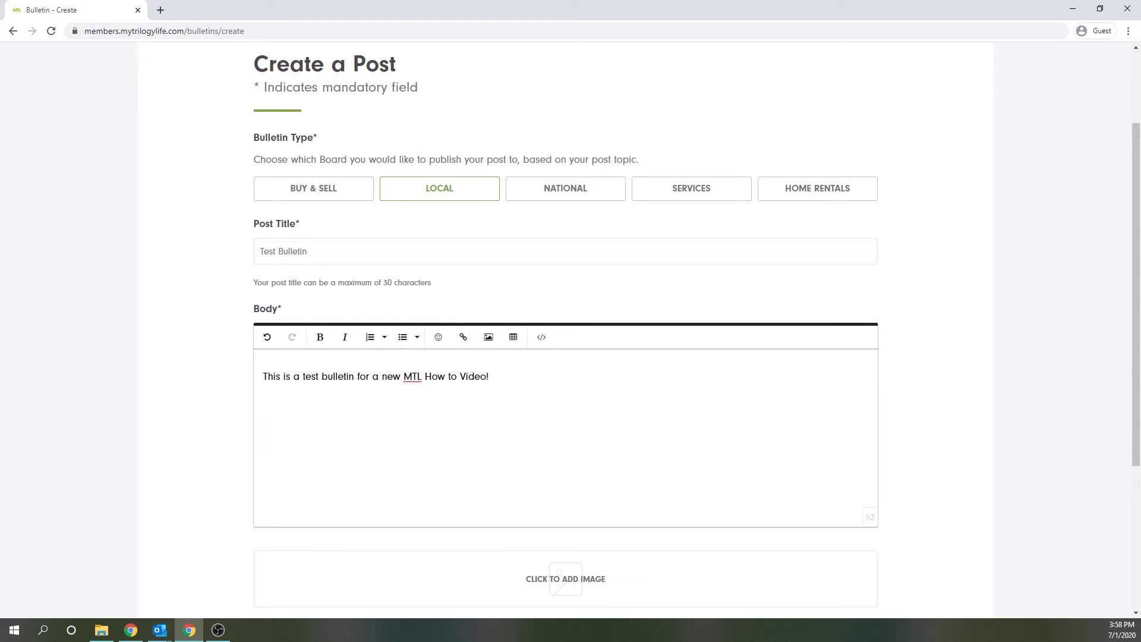
{"action": "scroll", "coordinate": [570, 327], "scroll_direction": "down", "scroll_amount": 2}
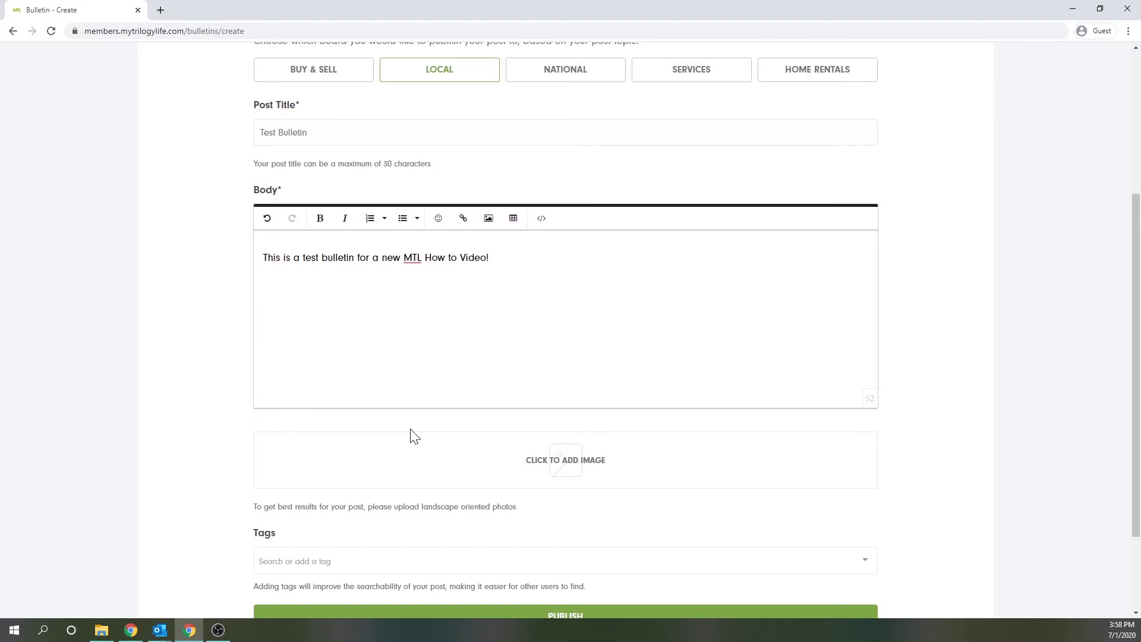
Pick American-Photo from the MTL Header Images folder as the bulletin's header image.
{"action": "left_click", "coordinate": [544, 453]}
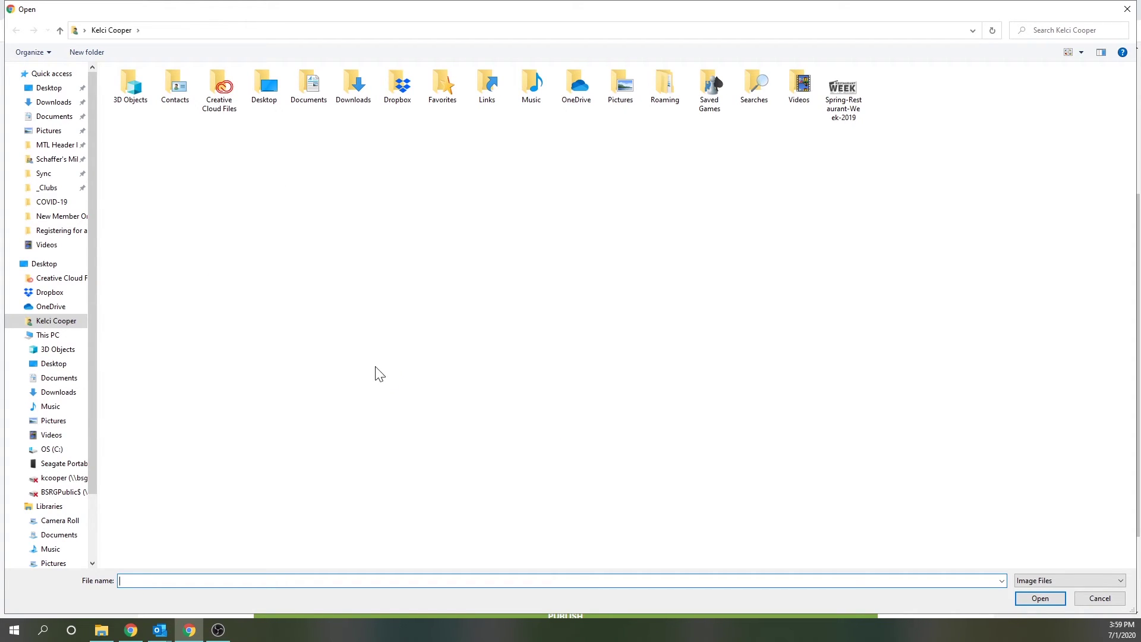
{"action": "left_click", "coordinate": [58, 145]}
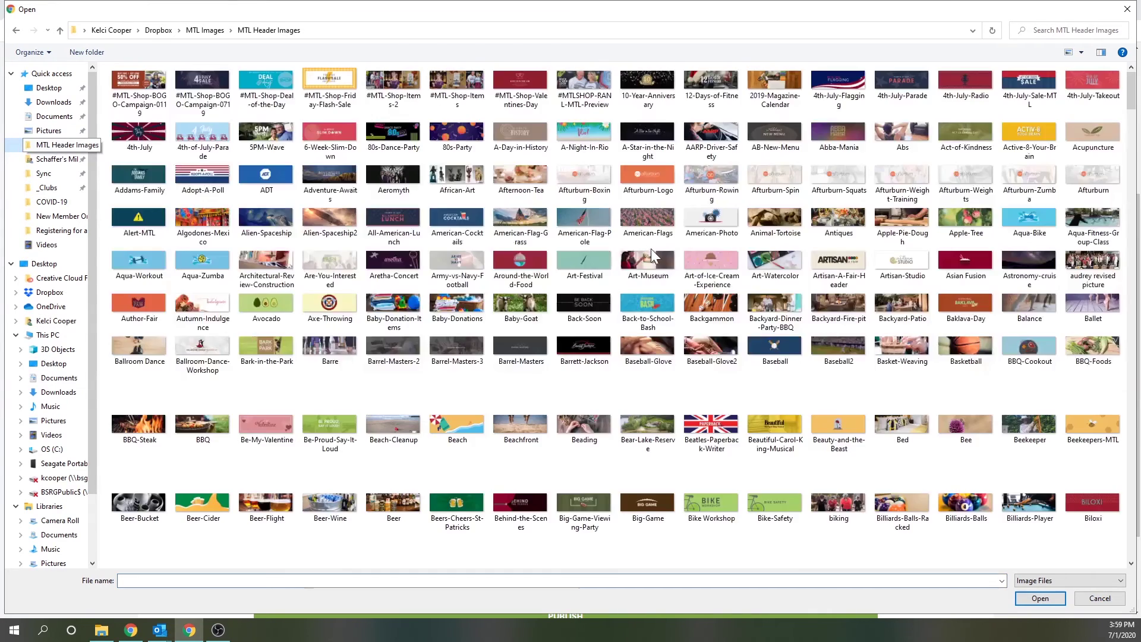
{"action": "double_click", "coordinate": [661, 250]}
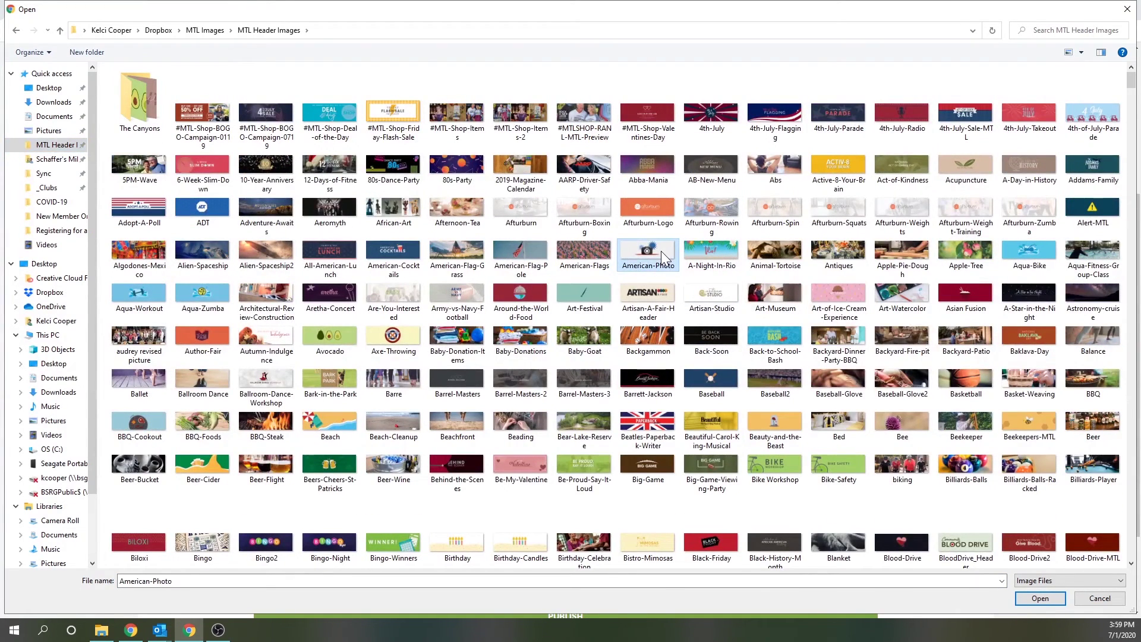
Publish Test Bulletin as a Local post with its camera header image.
{"action": "scroll", "coordinate": [665, 261], "scroll_direction": "down", "scroll_amount": 3}
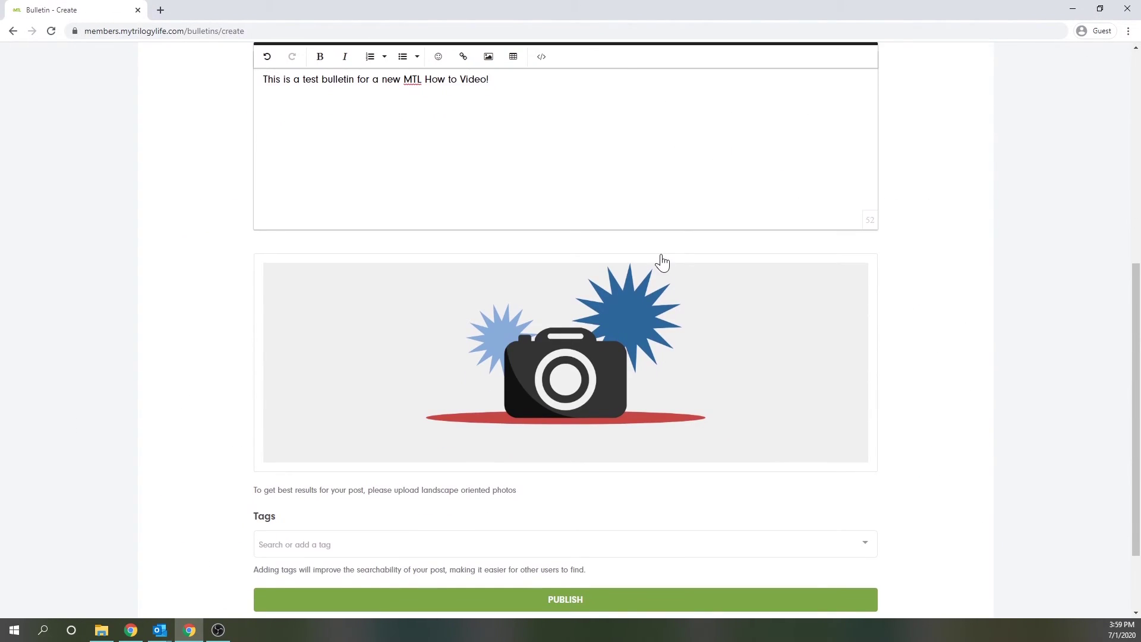
{"action": "scroll", "coordinate": [662, 262], "scroll_direction": "down", "scroll_amount": 1}
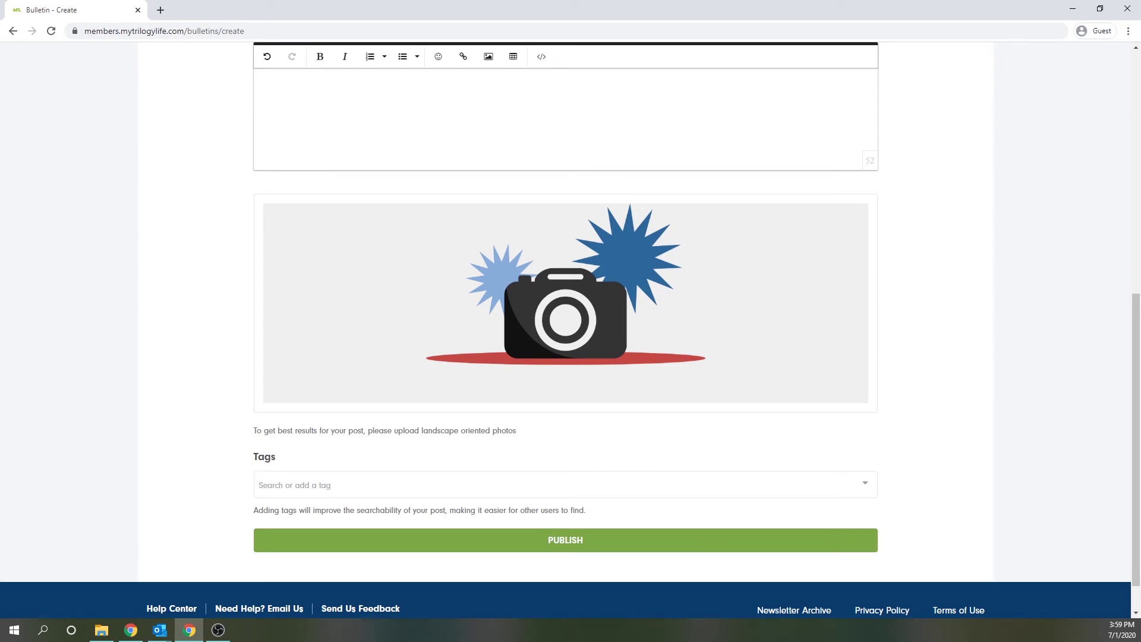
{"action": "left_click", "coordinate": [398, 553]}
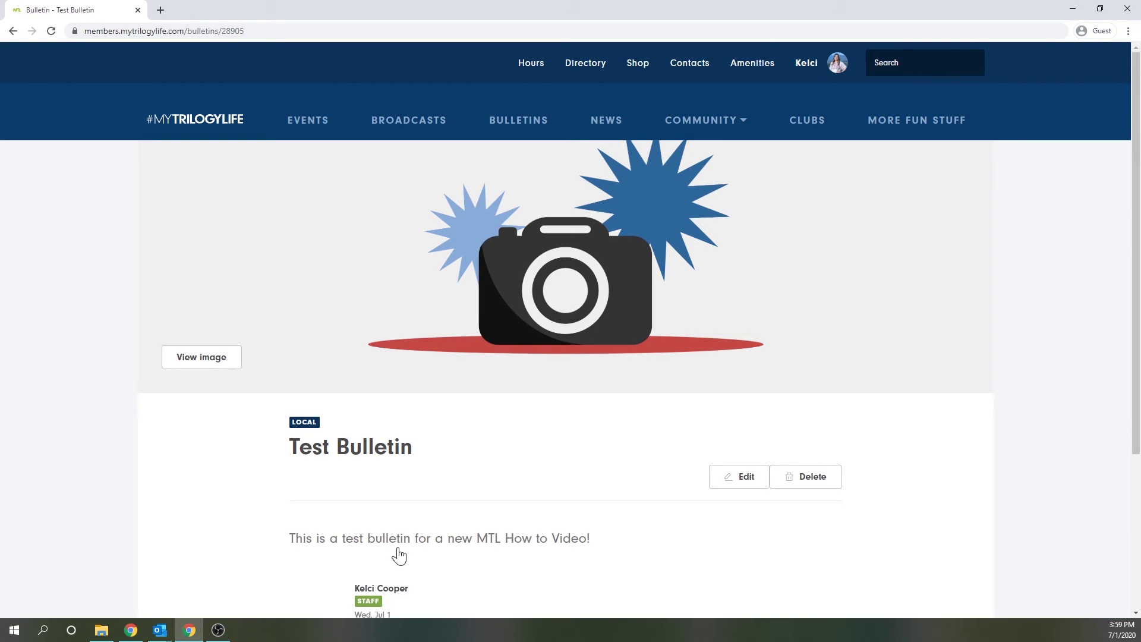
{"action": "scroll", "coordinate": [398, 554], "scroll_direction": "down", "scroll_amount": 3}
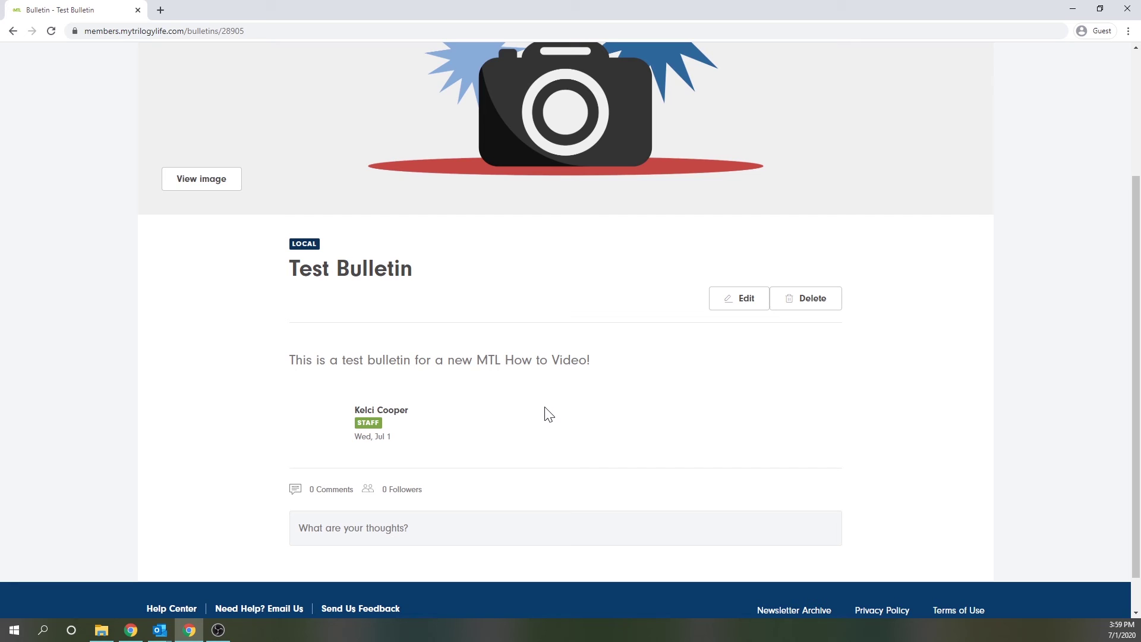
{"action": "scroll", "coordinate": [543, 409], "scroll_direction": "up", "scroll_amount": 3}
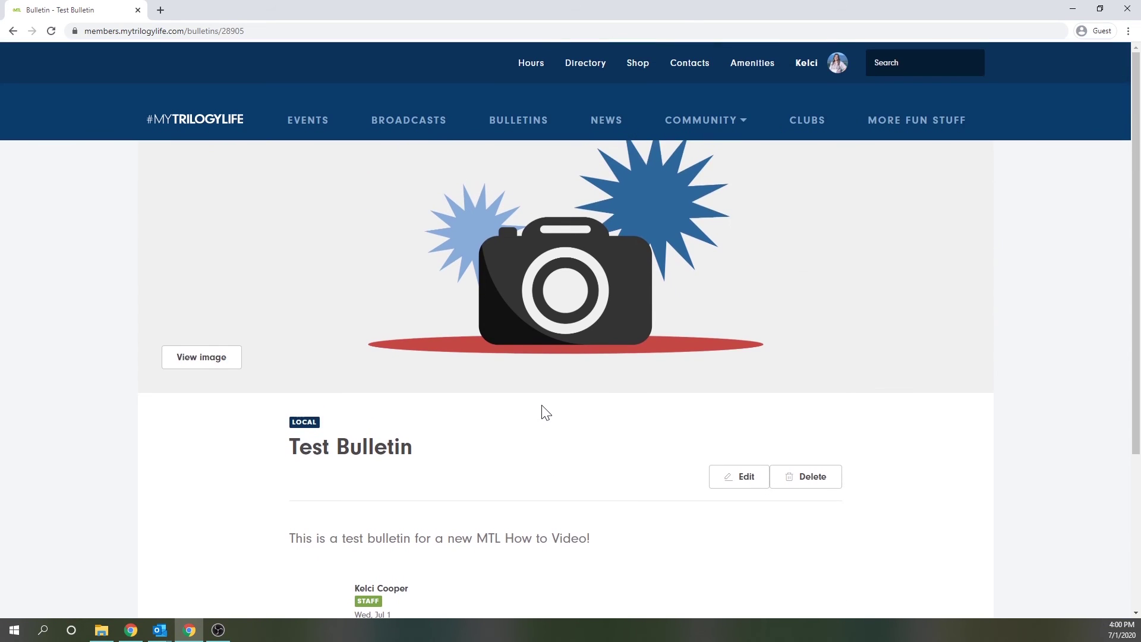
{"action": "left_click", "coordinate": [520, 123]}
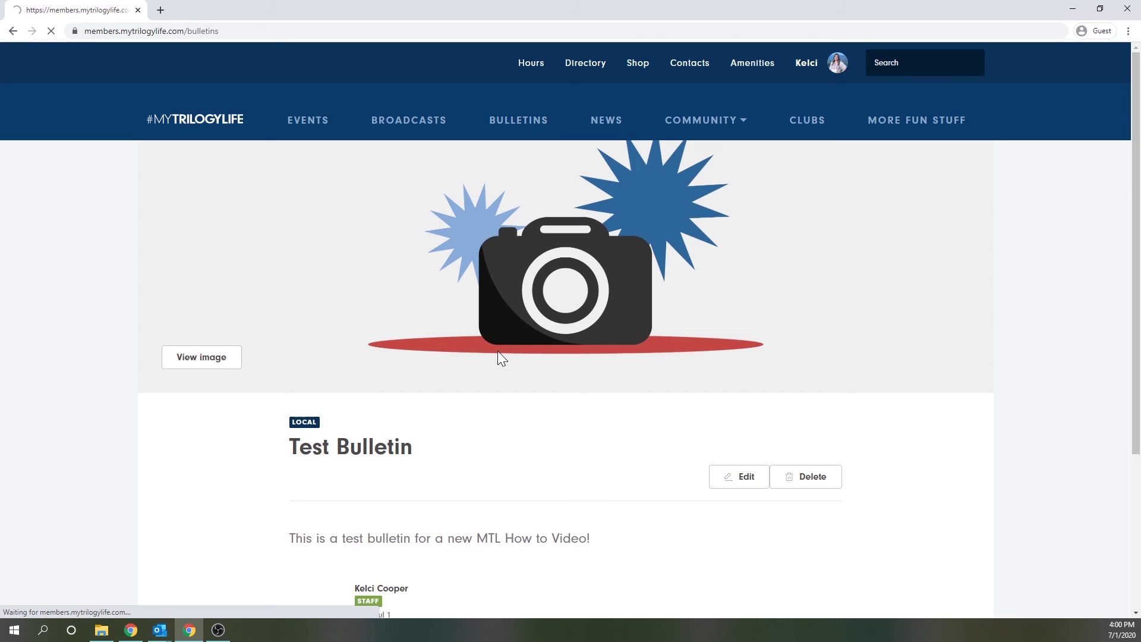
Show the My Bulletins tab to find the new Local Test Bulletin listed.
{"action": "left_click", "coordinate": [596, 255]}
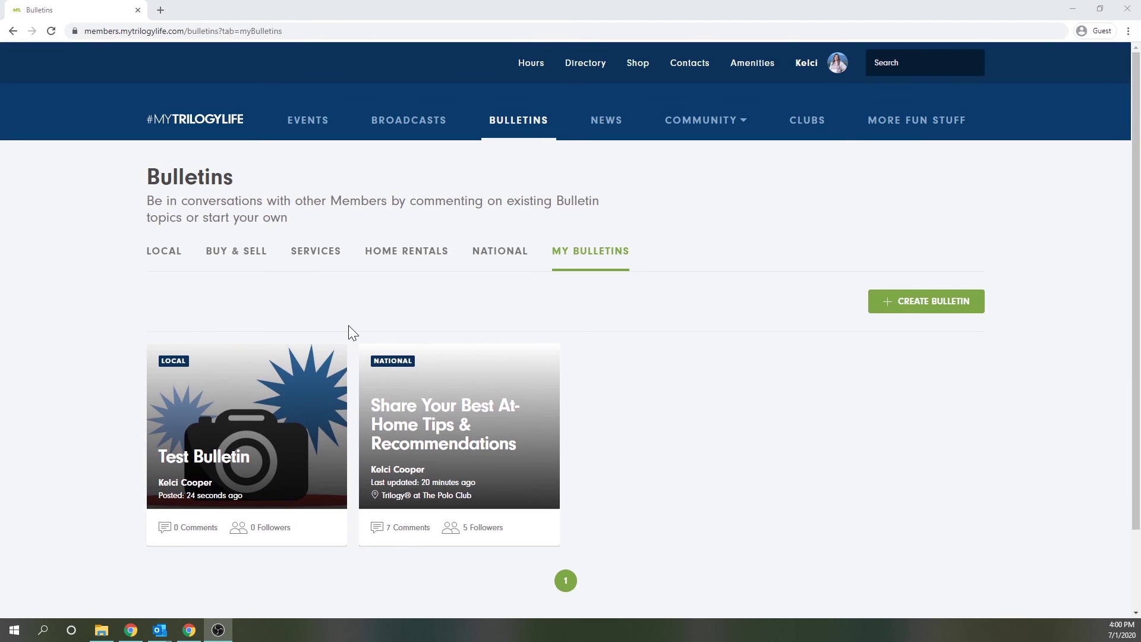
{"action": "scroll", "coordinate": [348, 328], "scroll_direction": "down", "scroll_amount": 1}
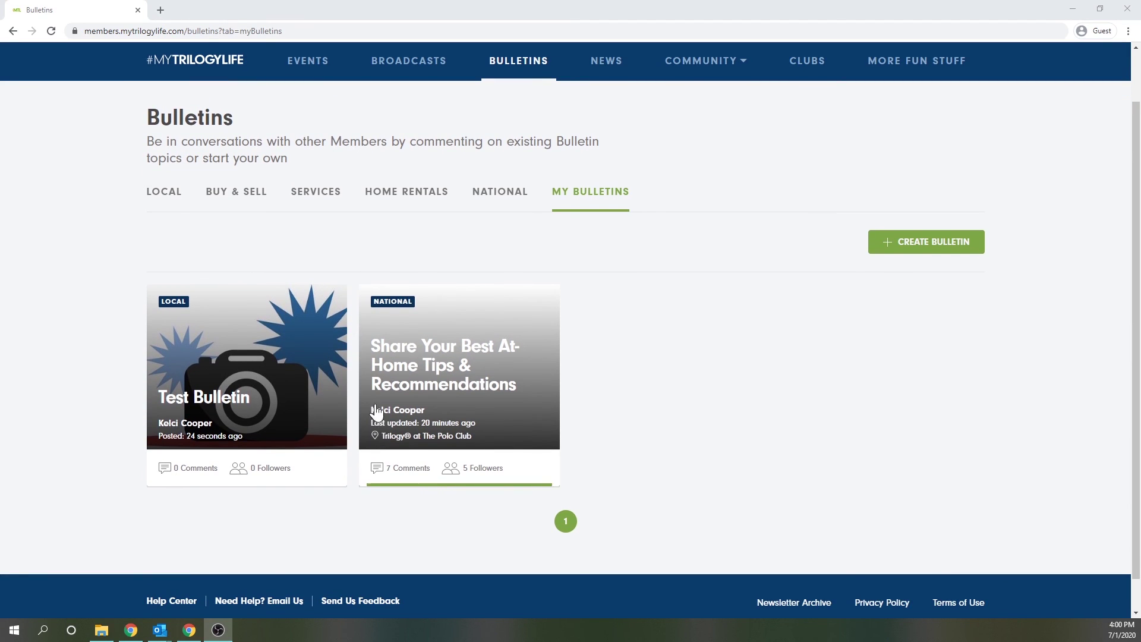